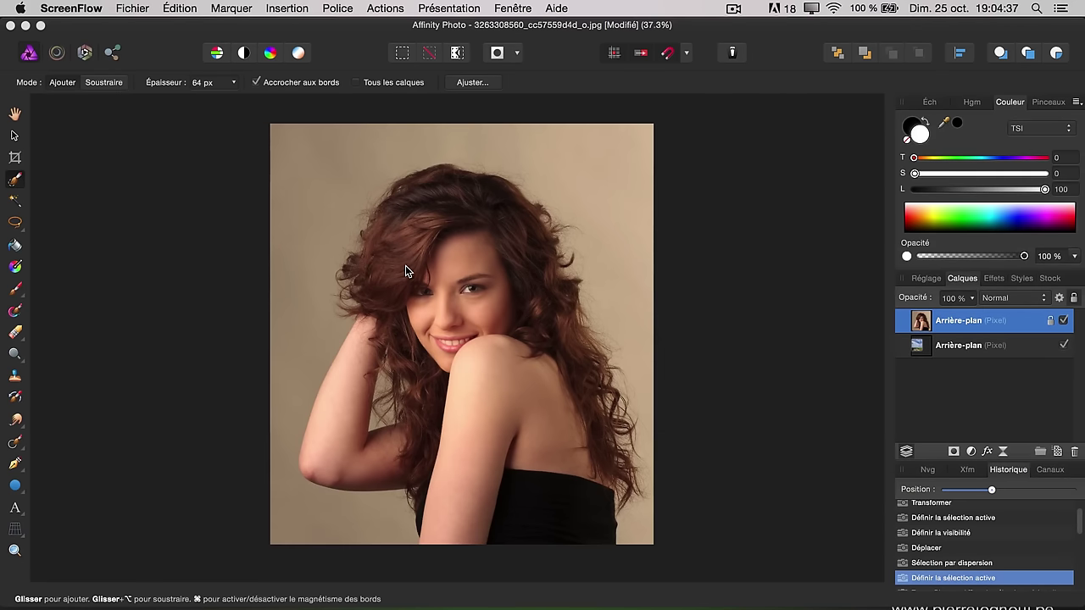
Switch to the Selection Brush Tool with the W shortcut.
key("w")
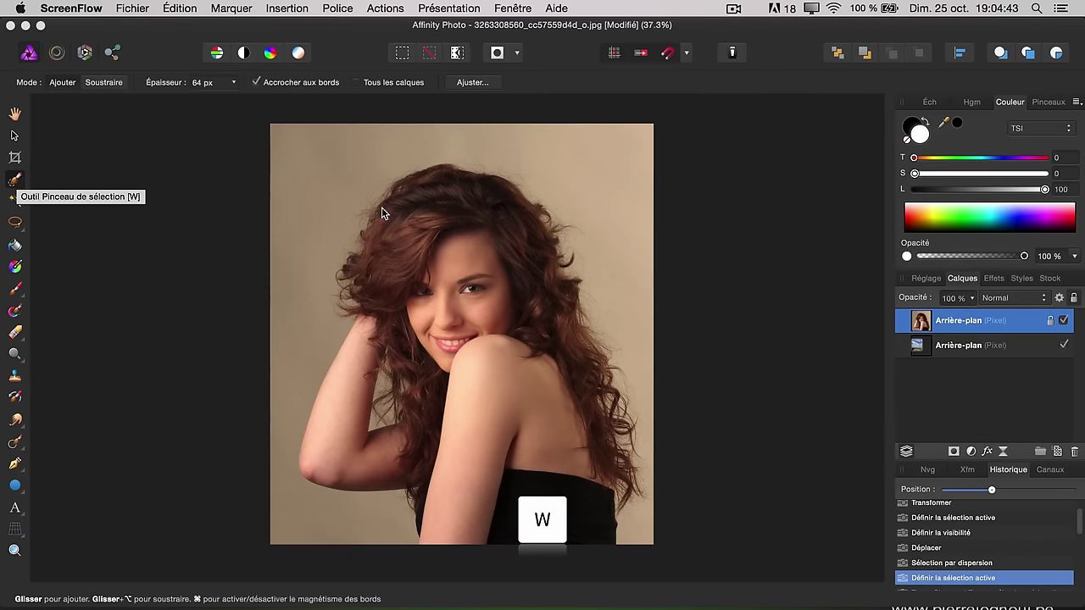
Brush a selection over the beige background and hair edge, then invert it onto the woman.
left_click(461, 223)
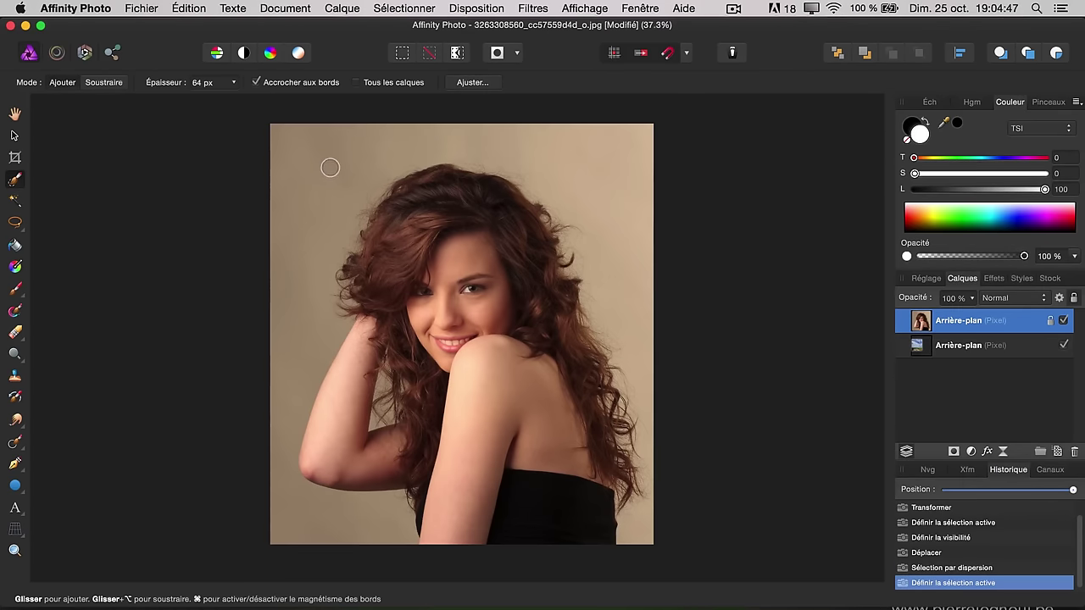
mouse_move(327, 165)
left_mouse_down()
mouse_move(451, 138)
mouse_move(596, 220)
left_mouse_up()
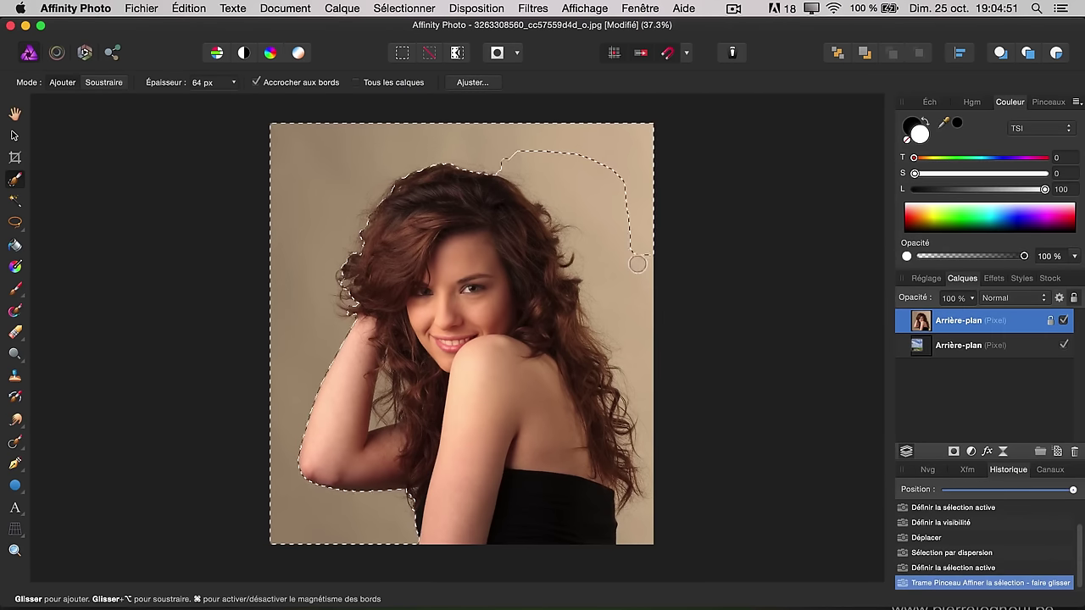
left_click_drag(630, 293, 632, 537)
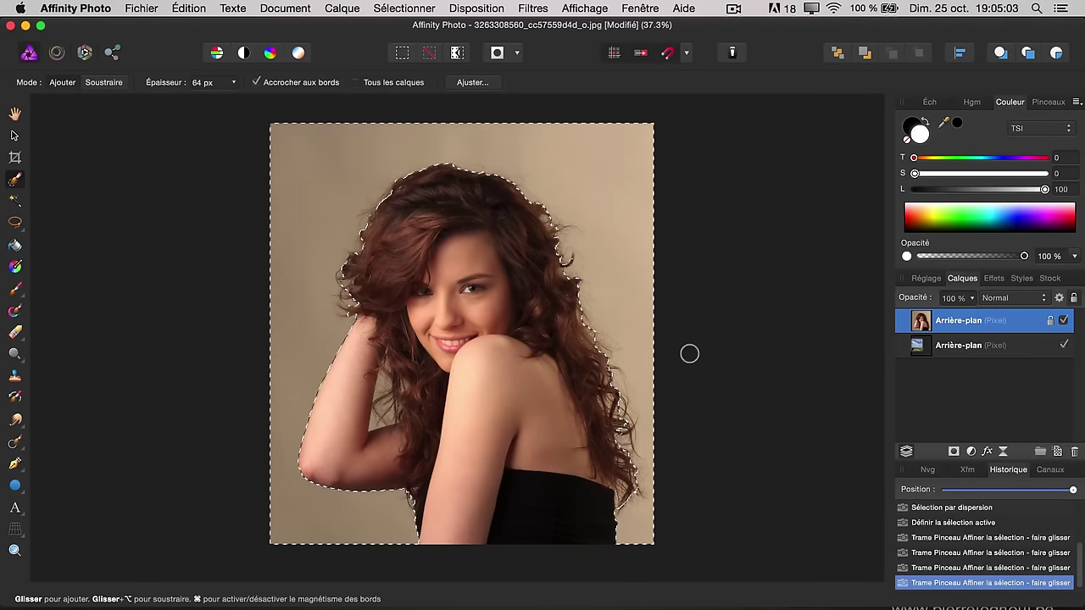
key("super+shift+i")
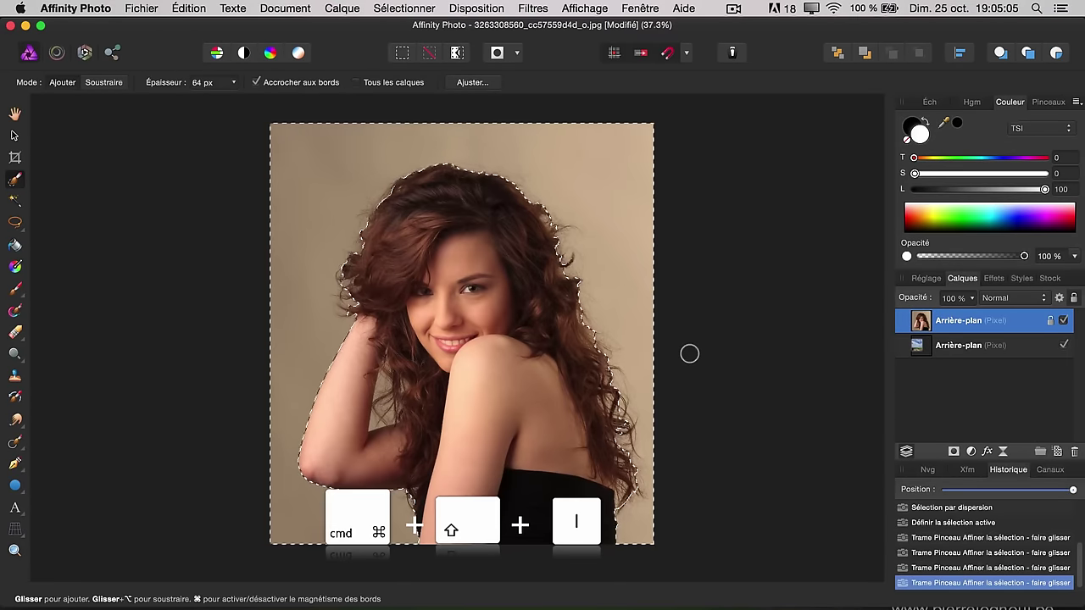
key("super+shift+i")
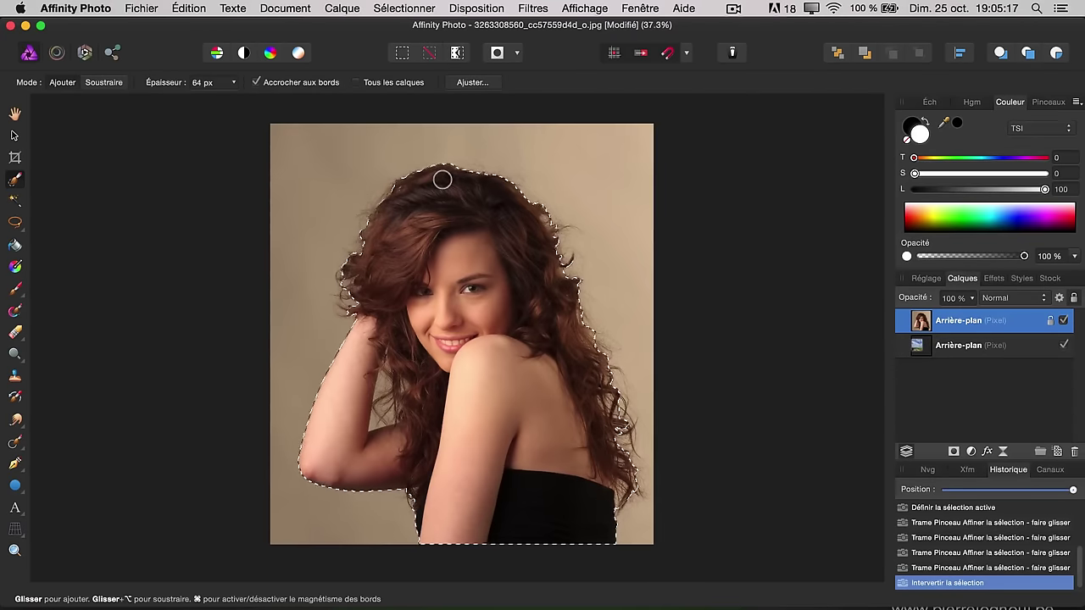
Open Refine Edges for the selection, move its dialog higher, and zoom in on the hair.
left_click(421, 7)
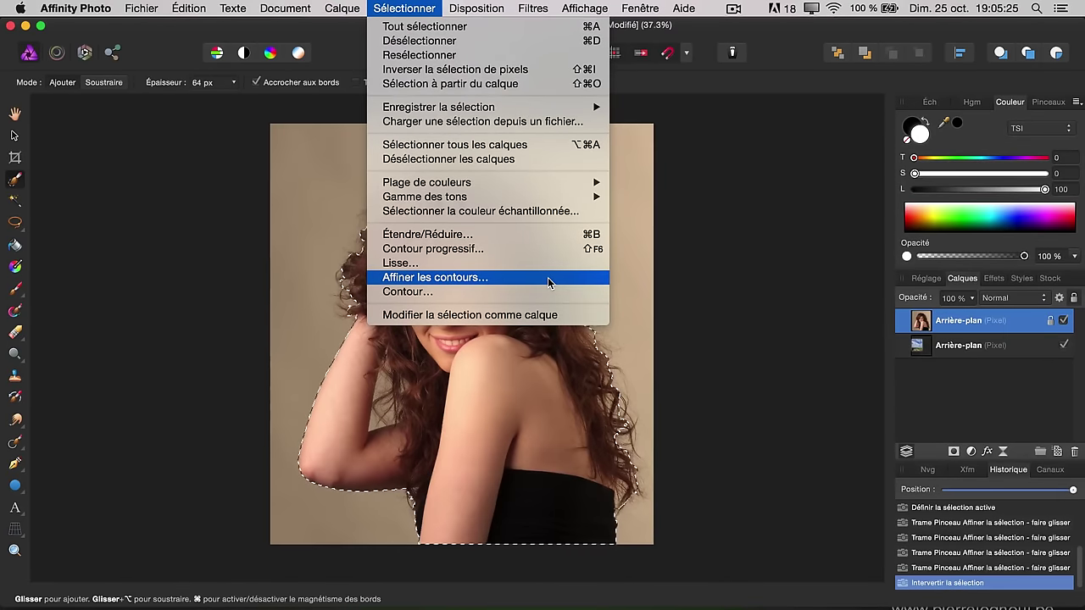
left_click(548, 282)
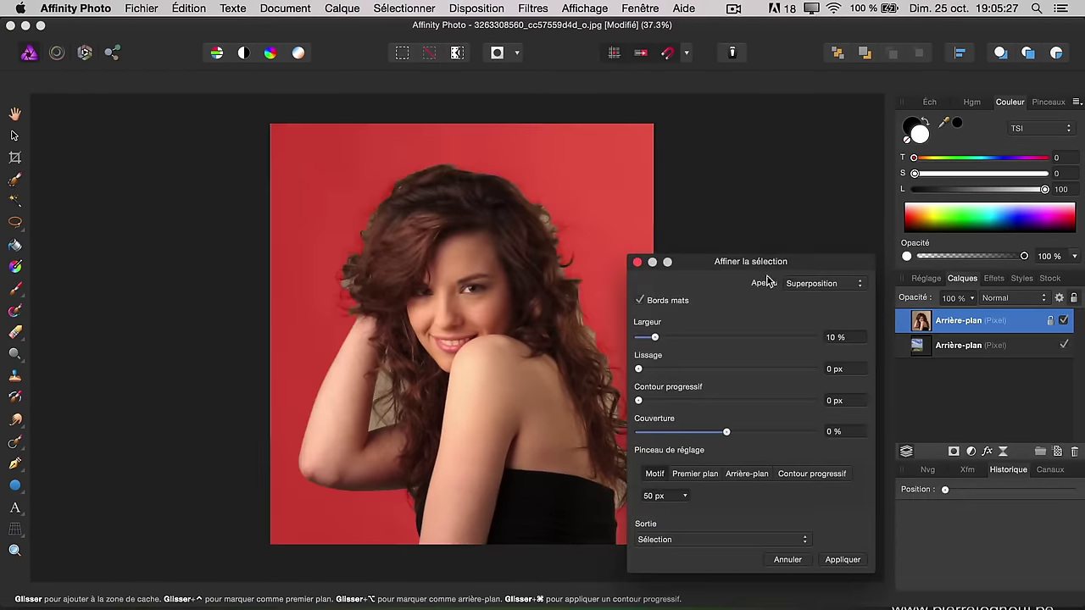
left_click_drag(777, 270, 773, 137)
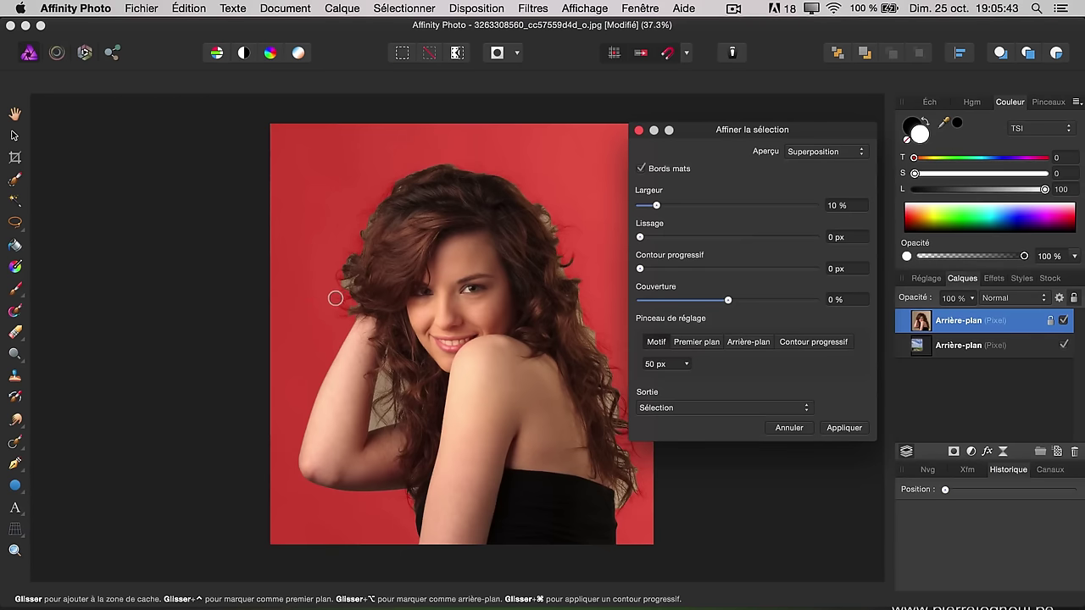
scroll(334, 295, "up", 2)
scroll(322, 300, "up", 2)
scroll(359, 300, "up", 3)
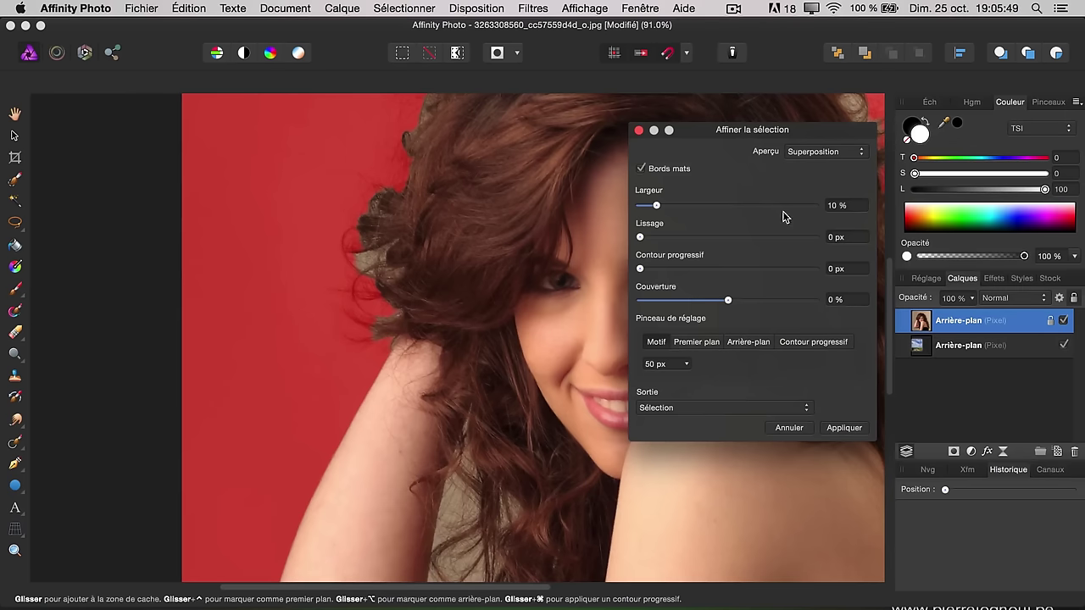
left_click(823, 153)
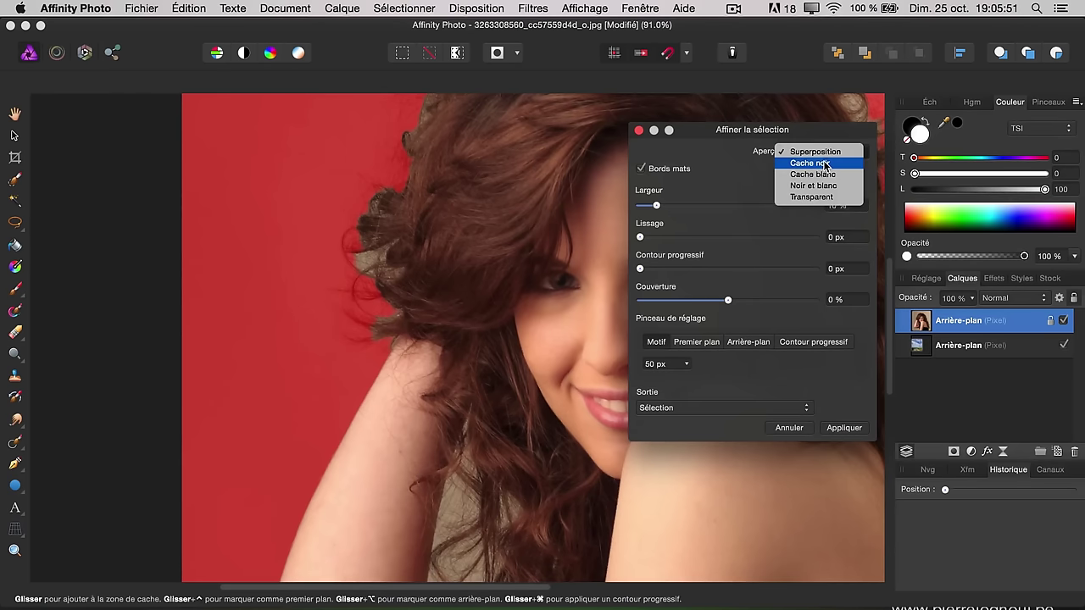
left_click(826, 161)
left_click(827, 161)
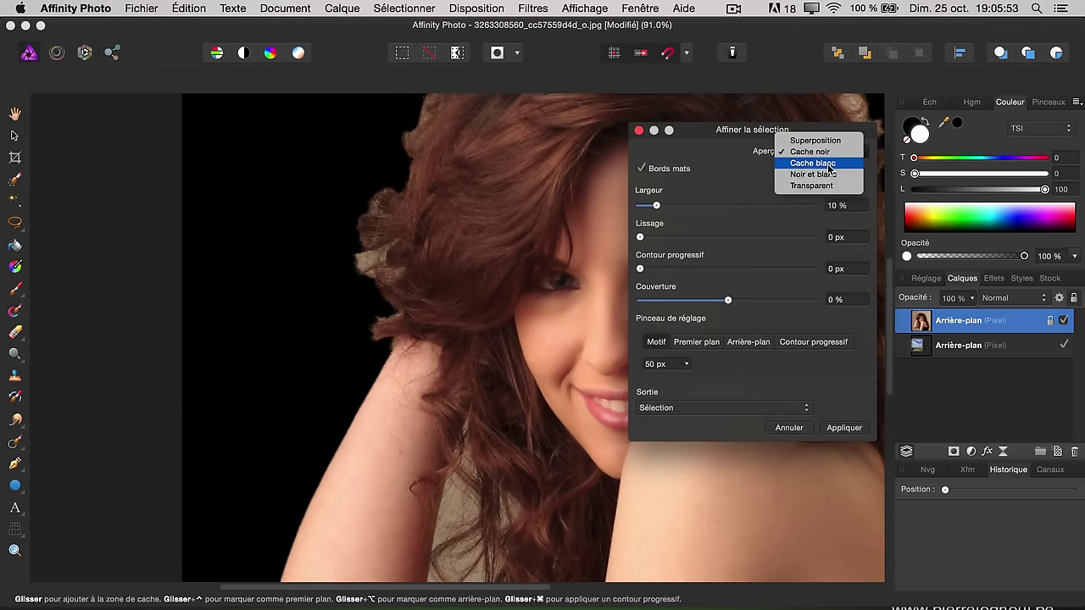
left_click(827, 163)
left_click(827, 158)
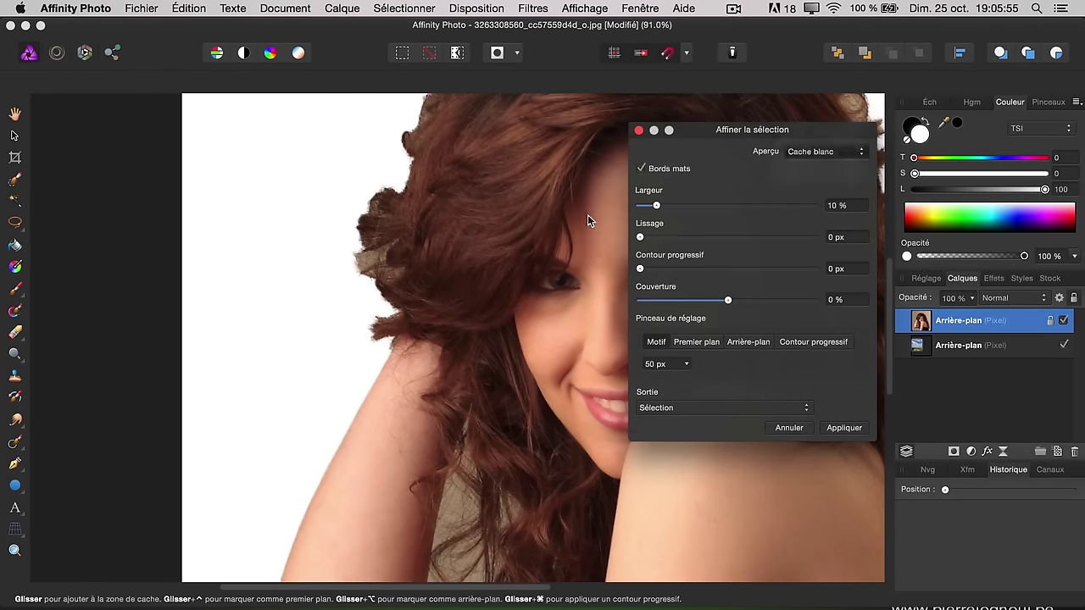
scroll(509, 299, "down", 5)
scroll(509, 298, "up", 1)
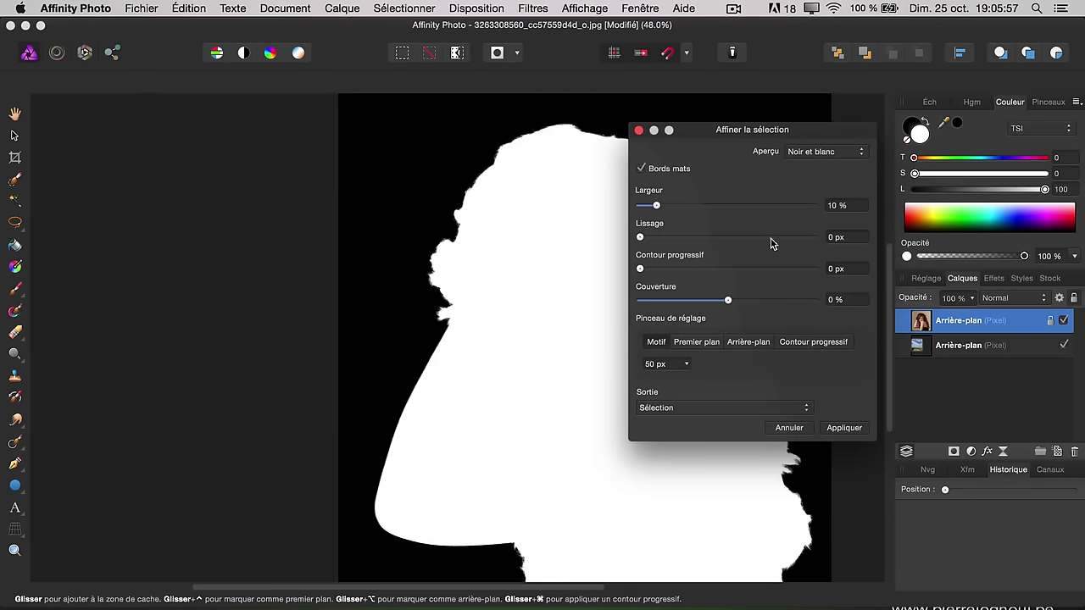
left_click(809, 154)
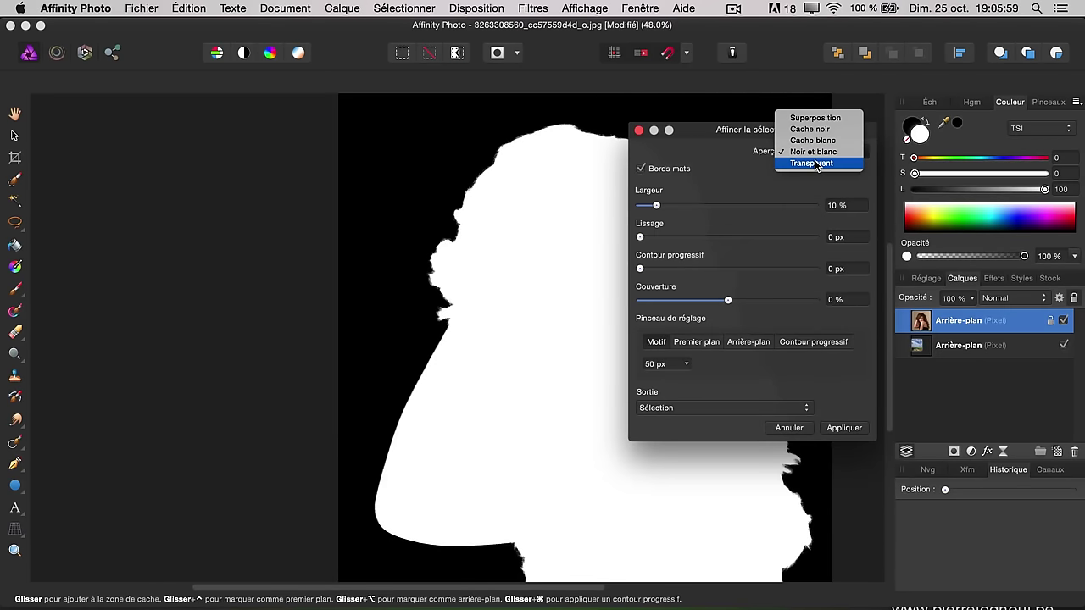
left_click(816, 163)
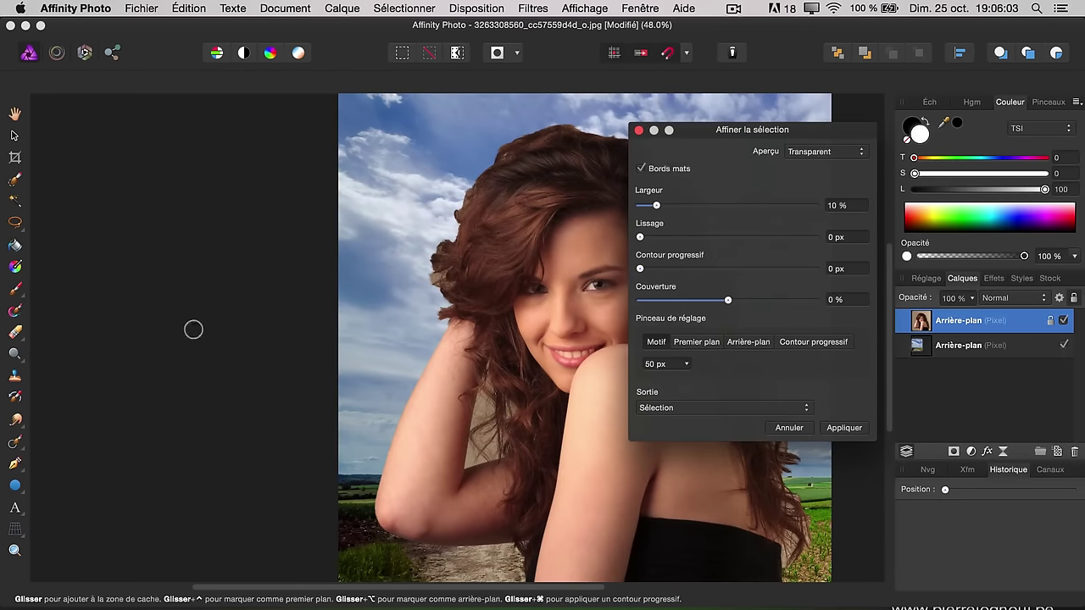
key("space")
mouse_move(253, 317)
left_mouse_down()
mouse_move(77, 254)
mouse_move(88, 283)
left_mouse_up()
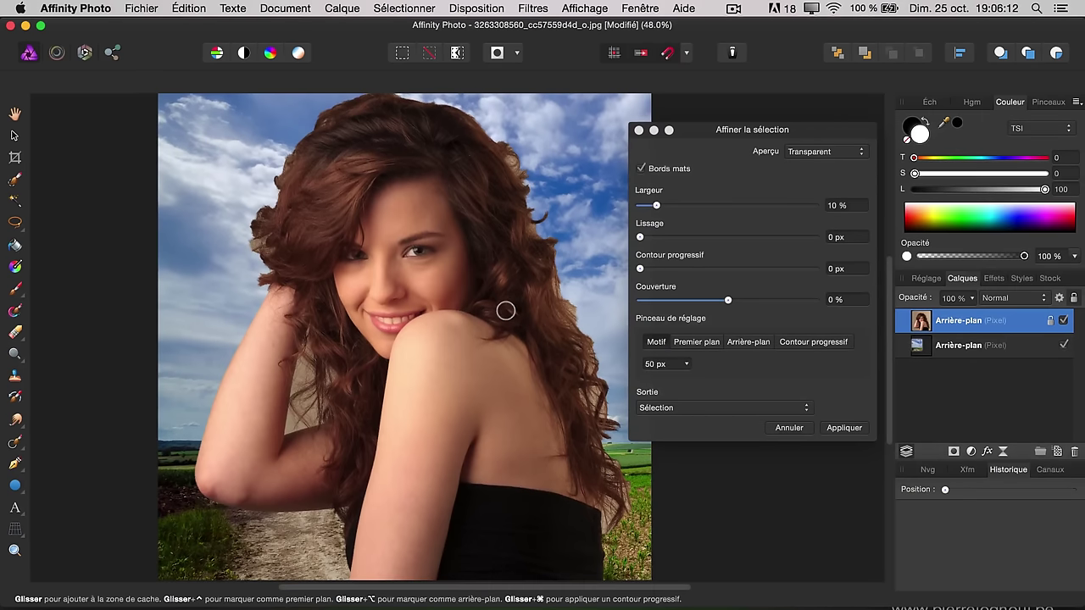
left_click(827, 153)
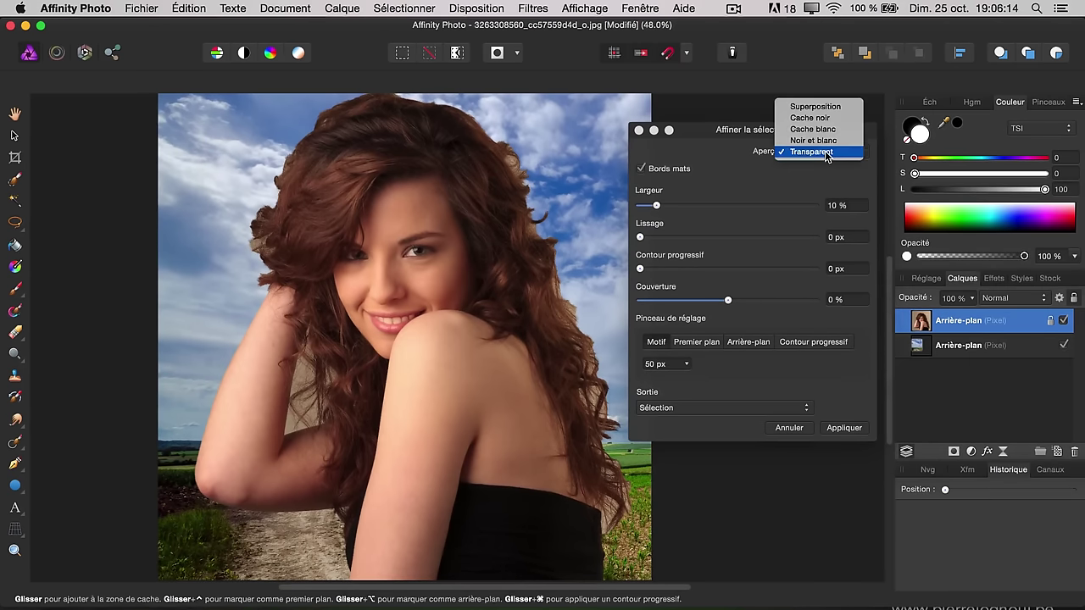
left_click(815, 106)
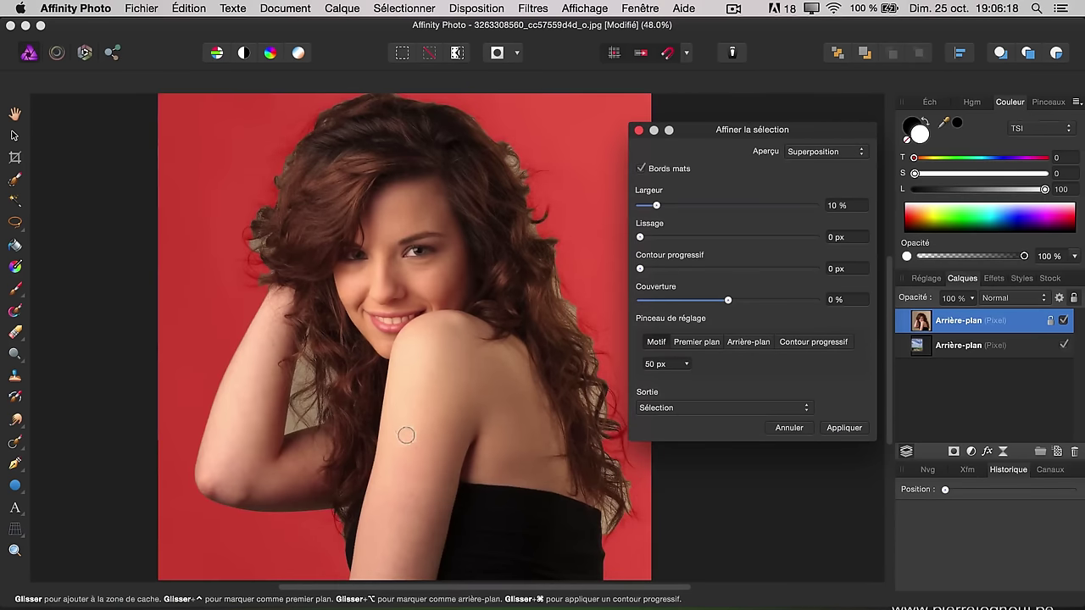
Zoom onto the raised arm and set the refine brush width to 54 px.
left_click_drag(427, 460, 465, 327)
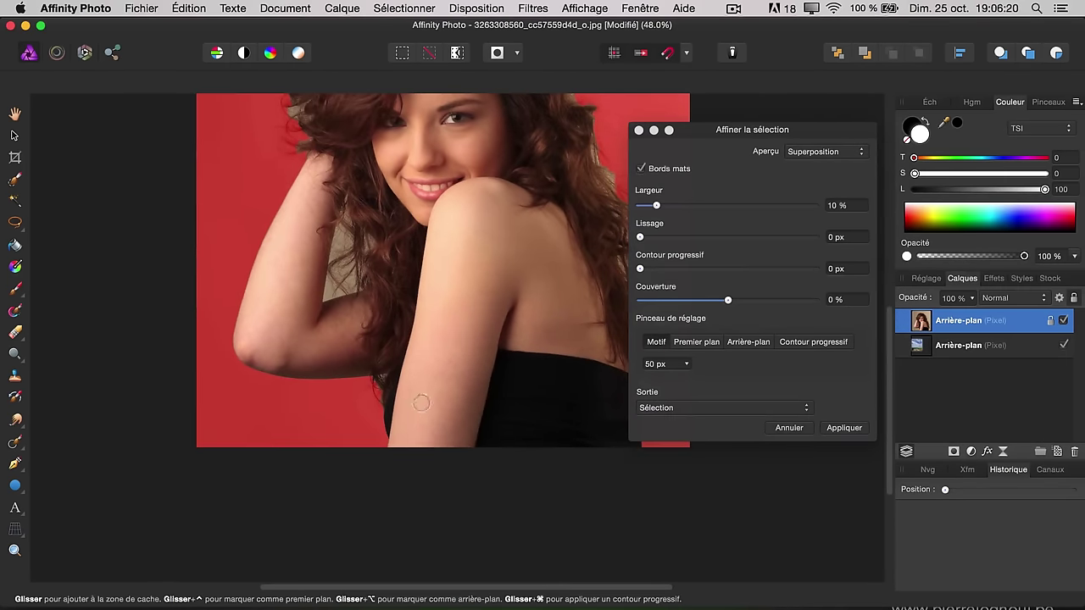
scroll(422, 402, "up", 3)
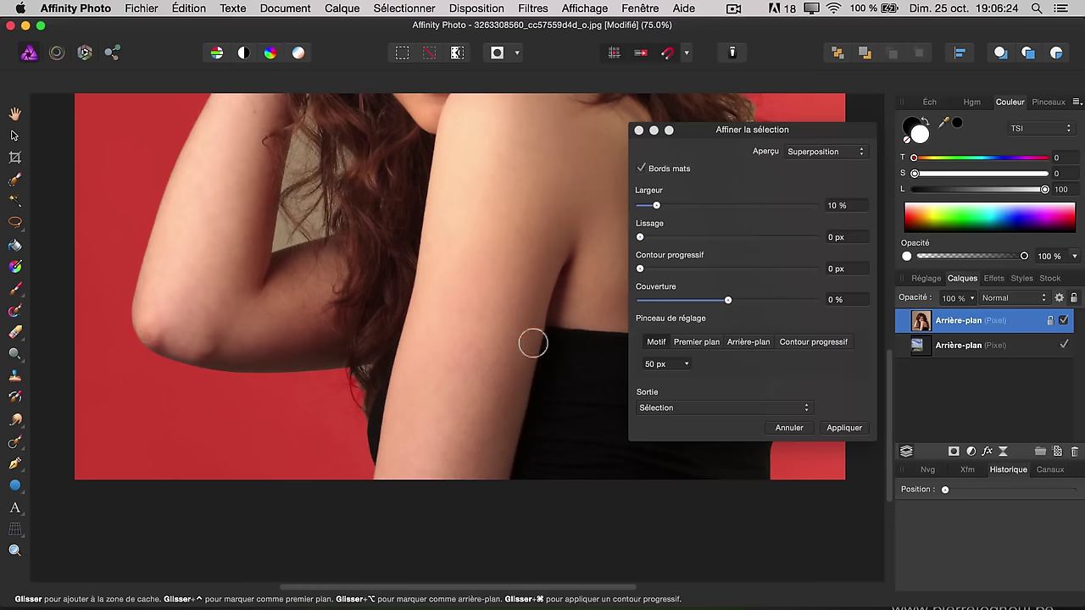
left_click(685, 364)
mouse_move(685, 382)
left_mouse_down()
mouse_move(734, 386)
mouse_move(664, 382)
mouse_move(687, 382)
left_mouse_up()
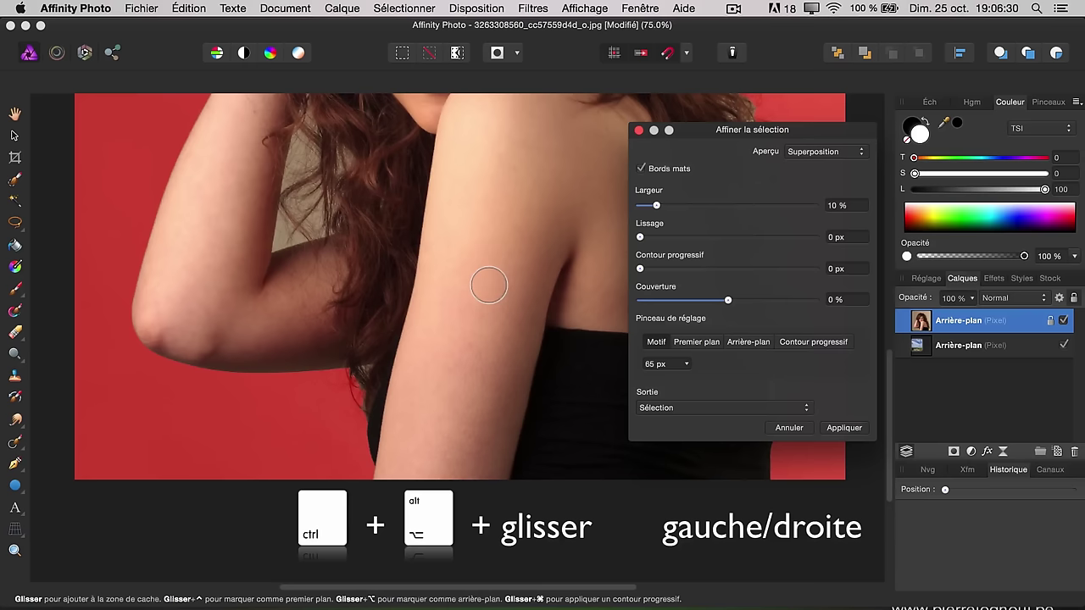
left_click_drag(489, 285, 489, 268)
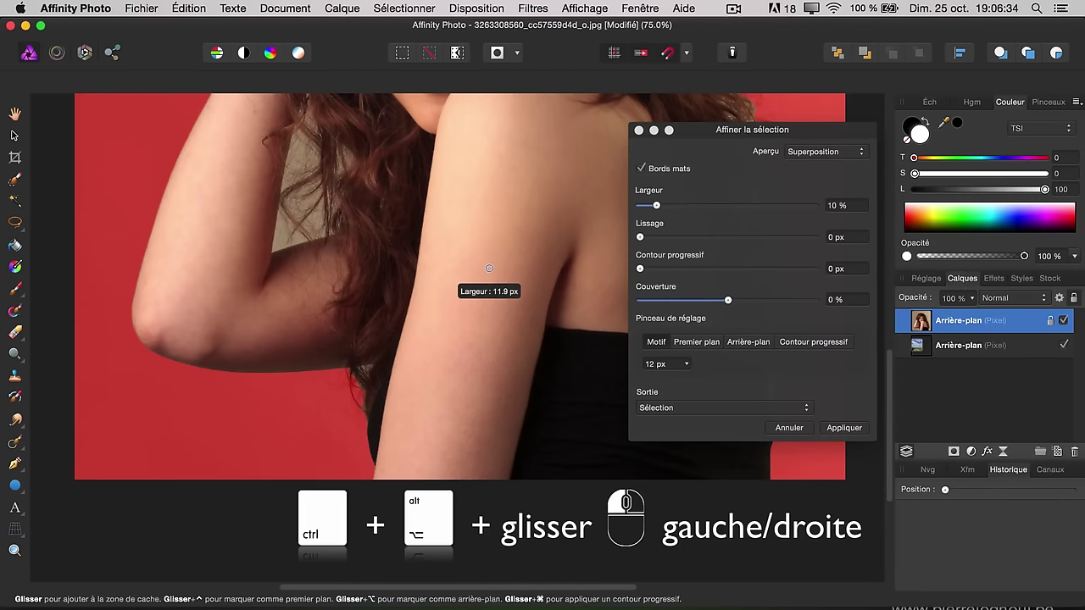
left_click_drag(489, 269, 489, 268)
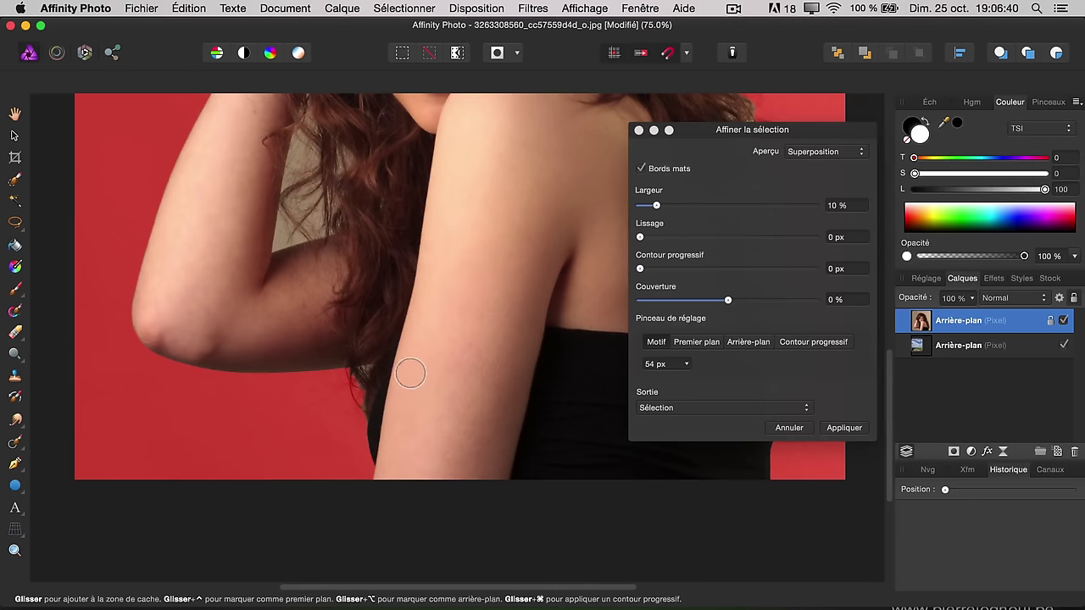
scroll(408, 379, "up", 3)
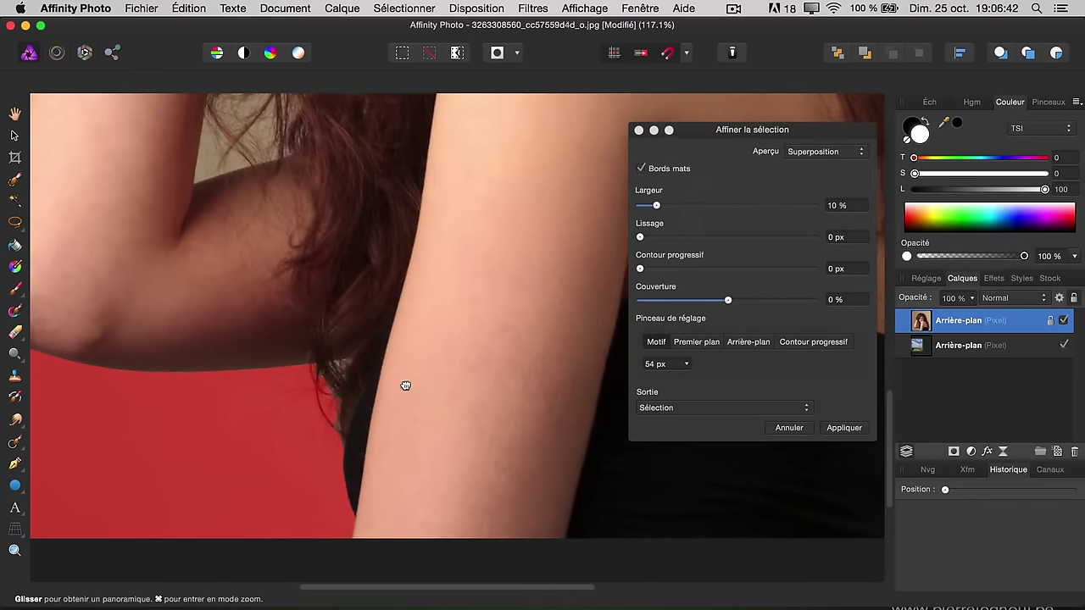
mouse_move(405, 382)
left_mouse_down()
mouse_move(481, 367)
mouse_move(482, 382)
mouse_move(415, 375)
mouse_move(443, 368)
mouse_move(395, 385)
mouse_move(431, 431)
left_mouse_up()
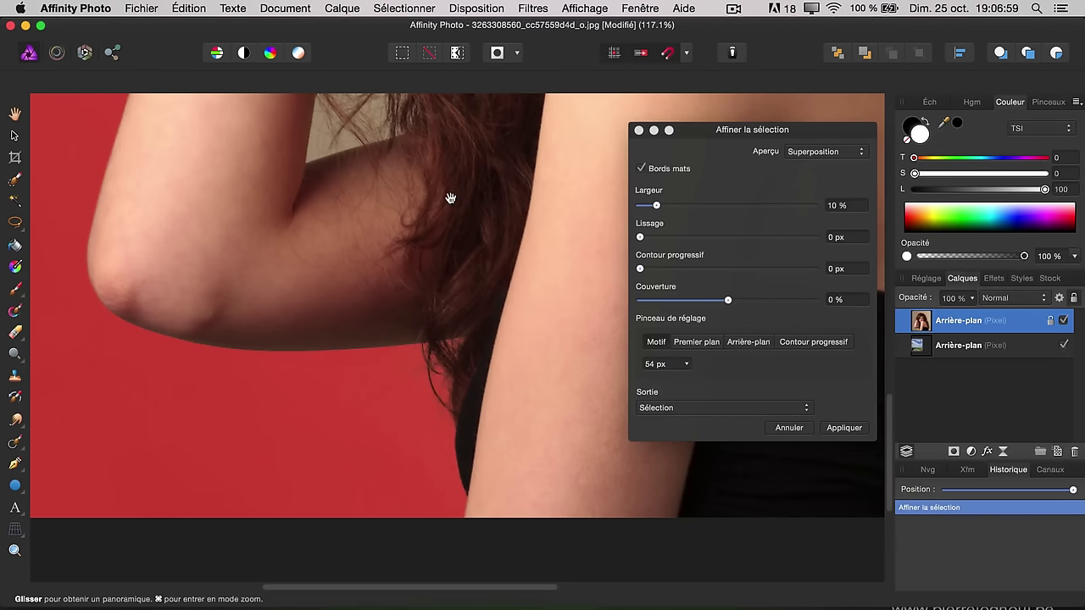
Refine the hair edge beside the arm and the loose curls along the upper-left hairline.
left_click_drag(448, 198, 436, 480)
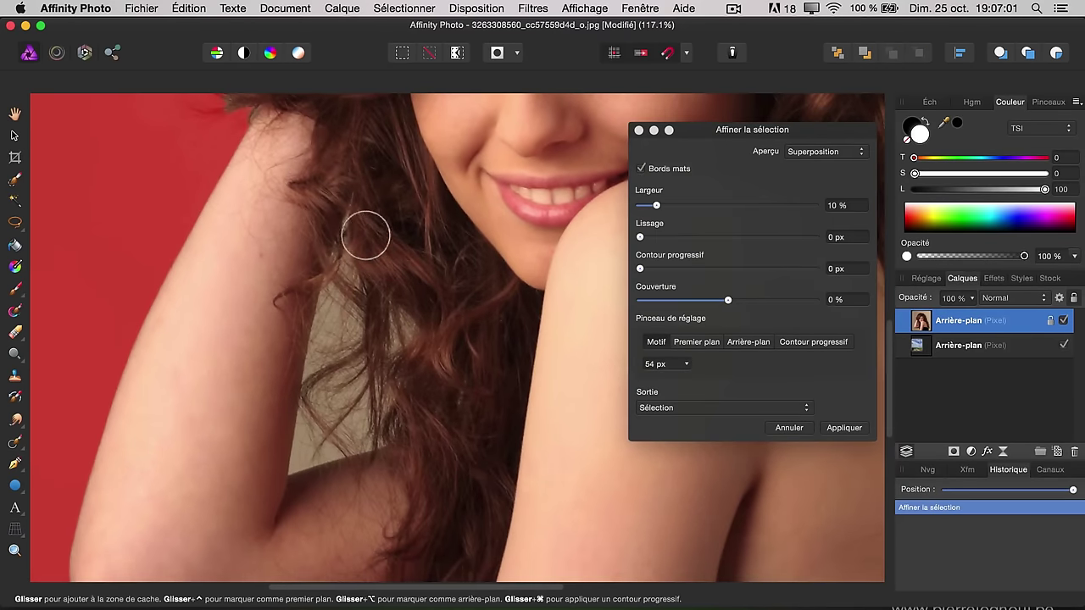
mouse_move(363, 214)
left_mouse_down()
mouse_move(324, 338)
mouse_move(350, 445)
mouse_move(378, 381)
mouse_move(356, 302)
mouse_move(334, 416)
mouse_move(306, 398)
mouse_move(344, 226)
mouse_move(339, 378)
left_mouse_up()
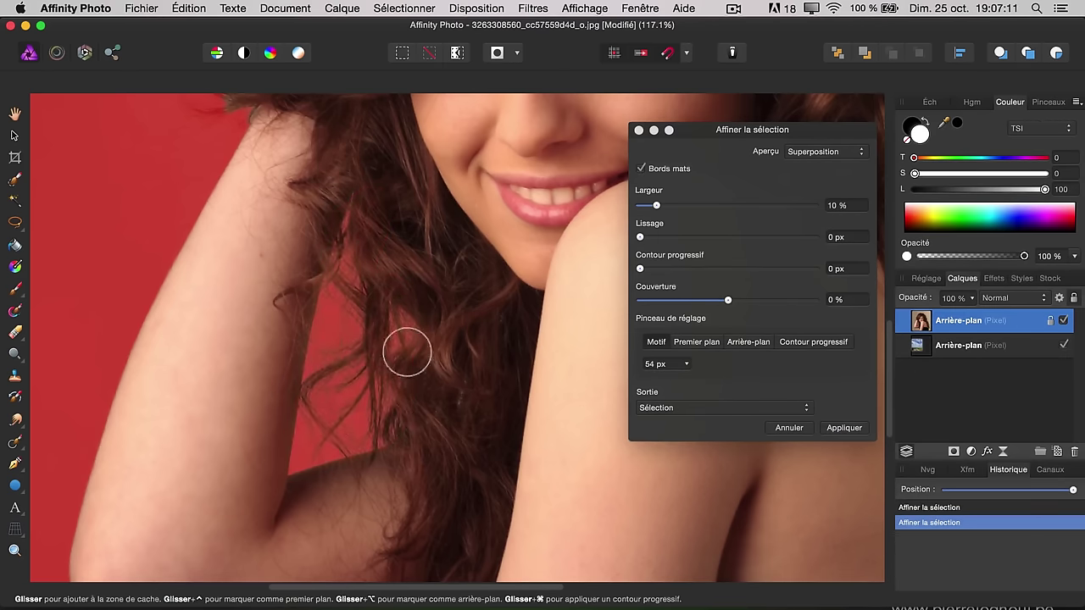
mouse_move(373, 230)
left_mouse_down()
mouse_move(496, 491)
mouse_move(455, 570)
left_mouse_up()
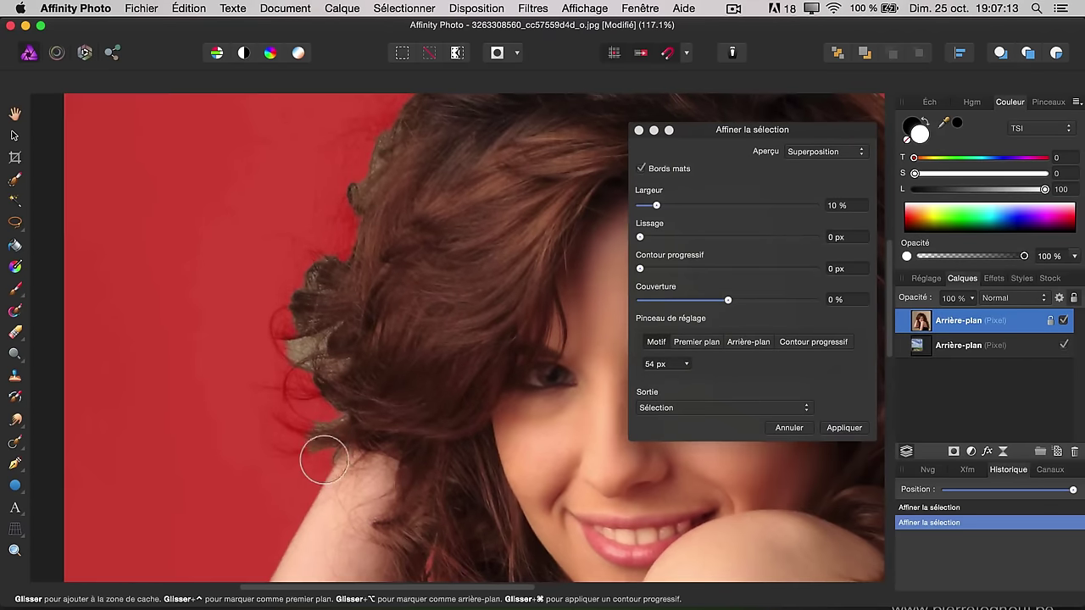
mouse_move(311, 446)
left_mouse_down()
mouse_move(286, 458)
mouse_move(239, 444)
mouse_move(271, 433)
mouse_move(242, 419)
mouse_move(313, 375)
mouse_move(310, 341)
mouse_move(266, 331)
mouse_move(298, 252)
mouse_move(302, 262)
mouse_move(334, 223)
mouse_move(381, 126)
mouse_move(350, 156)
mouse_move(388, 187)
mouse_move(303, 317)
left_mouse_up()
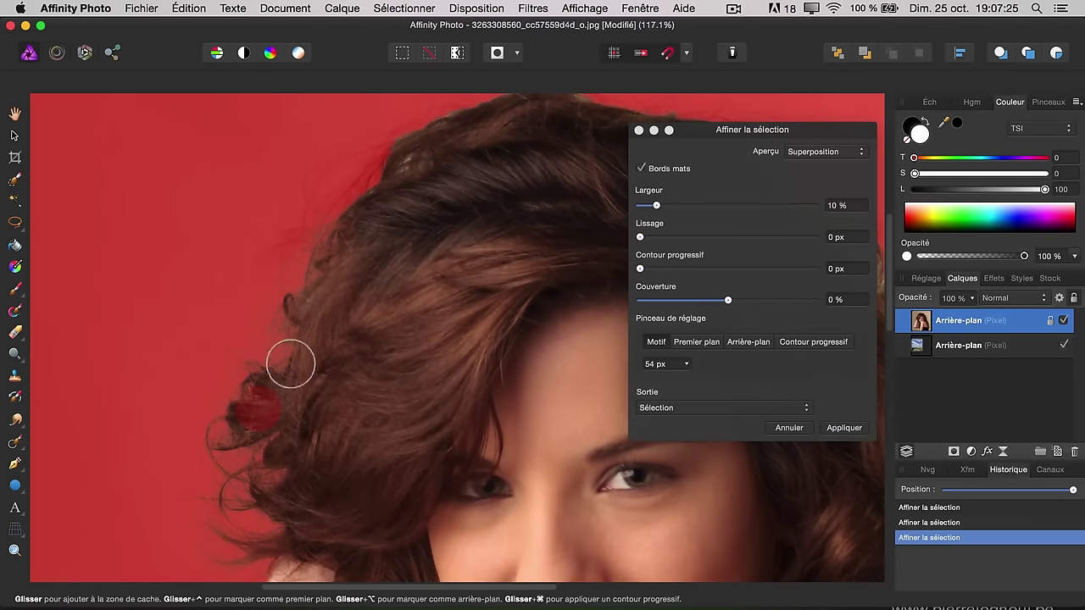
left_click_drag(246, 414, 297, 326)
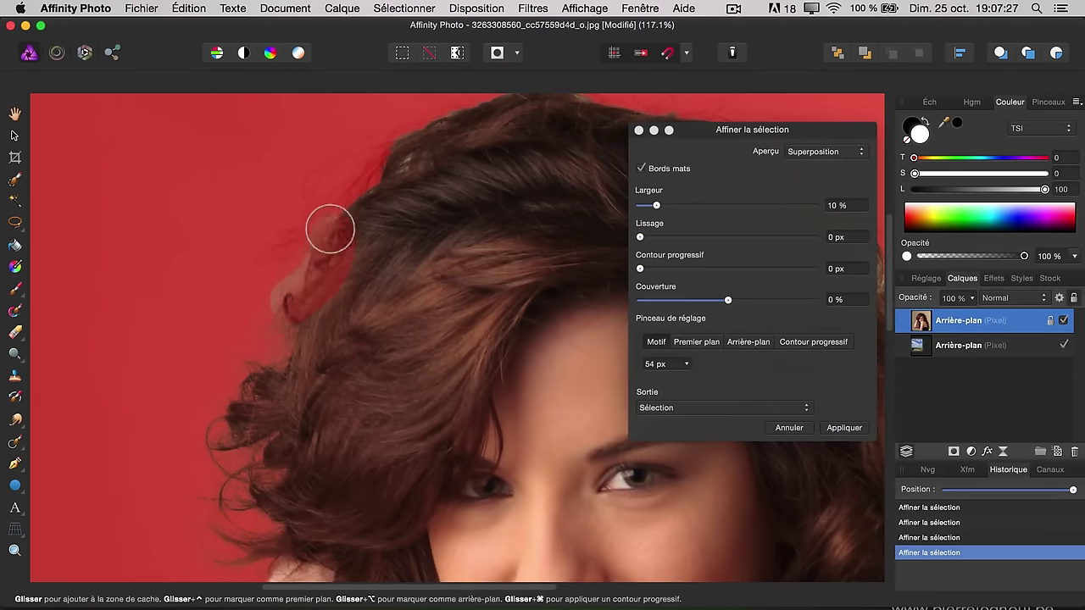
mouse_move(330, 230)
left_mouse_down()
mouse_move(311, 175)
mouse_move(400, 157)
left_mouse_up()
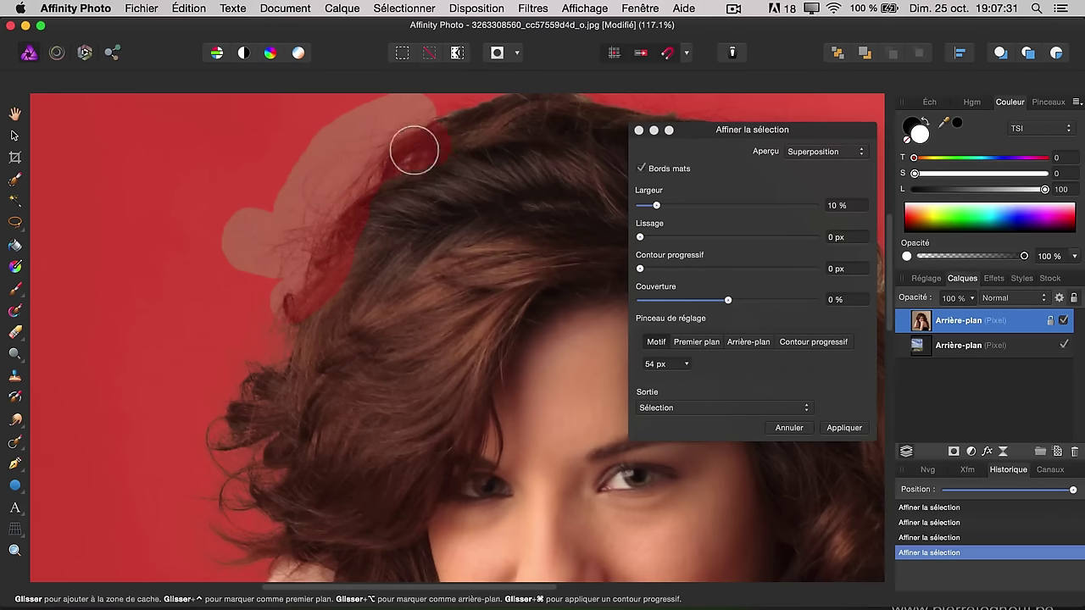
left_click_drag(400, 157, 420, 178)
Refine the top hairline and the right side of the hair toward the shoulder.
scroll(444, 167, "up", 3)
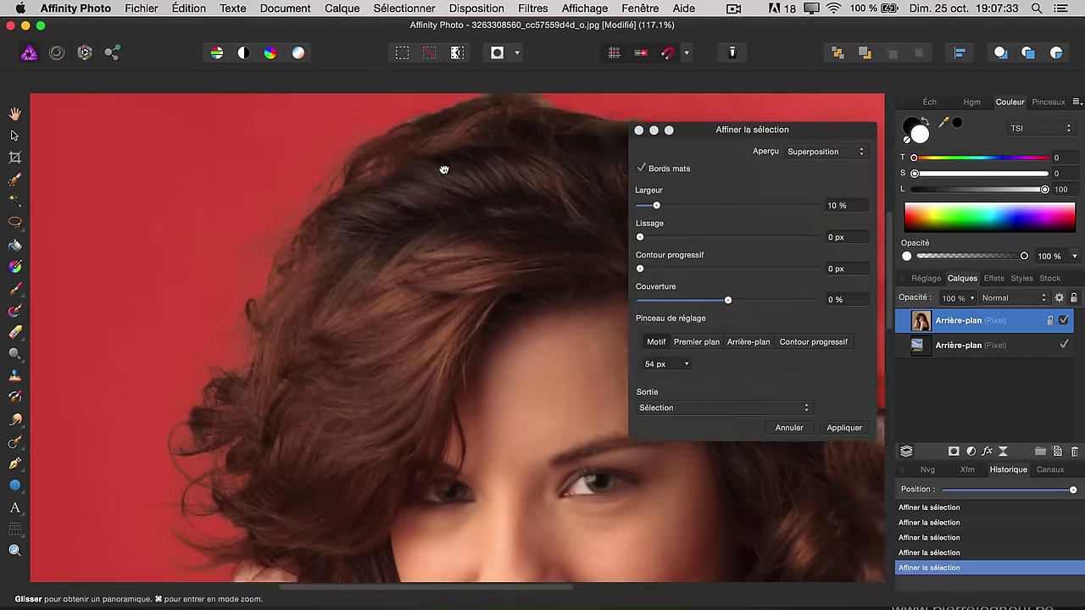
mouse_move(203, 196)
left_mouse_down()
mouse_move(525, 237)
mouse_move(551, 261)
left_mouse_up()
scroll(243, 141, "right", 5)
scroll(242, 141, "down", 3)
mouse_move(254, 108)
left_mouse_down()
mouse_move(329, 251)
mouse_move(277, 194)
mouse_move(273, 170)
mouse_move(340, 246)
mouse_move(405, 239)
mouse_move(296, 186)
mouse_move(344, 291)
mouse_move(347, 370)
mouse_move(387, 395)
mouse_move(357, 297)
mouse_move(387, 375)
left_mouse_up()
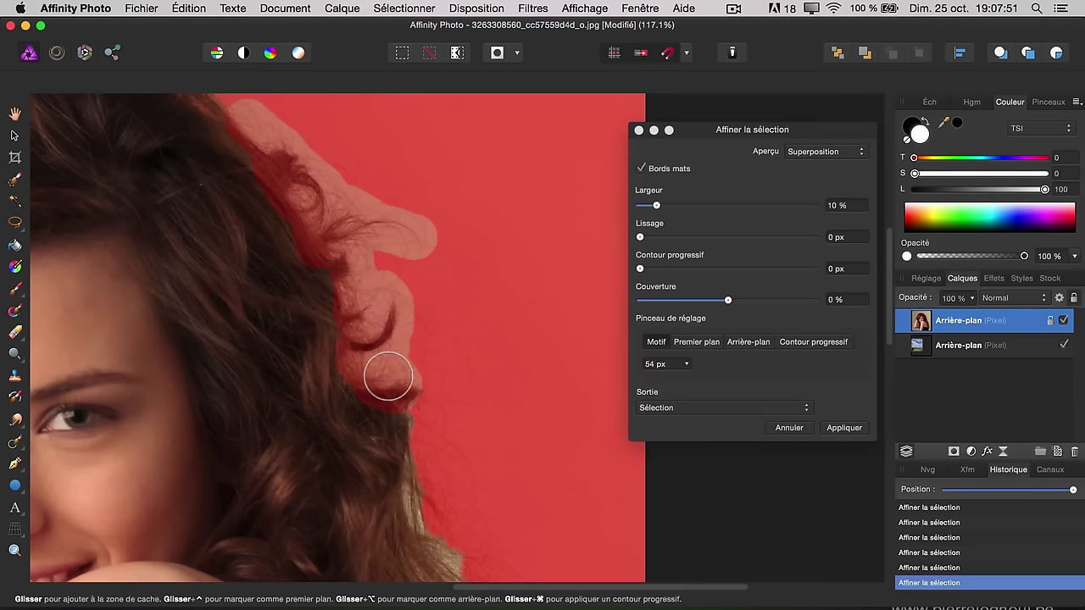
left_click_drag(488, 483, 423, 229)
mouse_move(327, 181)
left_mouse_down()
mouse_move(336, 286)
mouse_move(387, 356)
mouse_move(336, 317)
mouse_move(409, 385)
mouse_move(426, 453)
mouse_move(419, 375)
mouse_move(351, 189)
mouse_move(370, 266)
mouse_move(467, 381)
mouse_move(464, 408)
mouse_move(486, 416)
mouse_move(460, 181)
mouse_move(409, 144)
left_mouse_up()
Refine the loose strands over the shoulder and the hair edge beside the black top.
key("space")
mouse_move(313, 195)
left_mouse_down()
mouse_move(297, 230)
mouse_move(327, 291)
mouse_move(337, 171)
mouse_move(380, 226)
left_mouse_up()
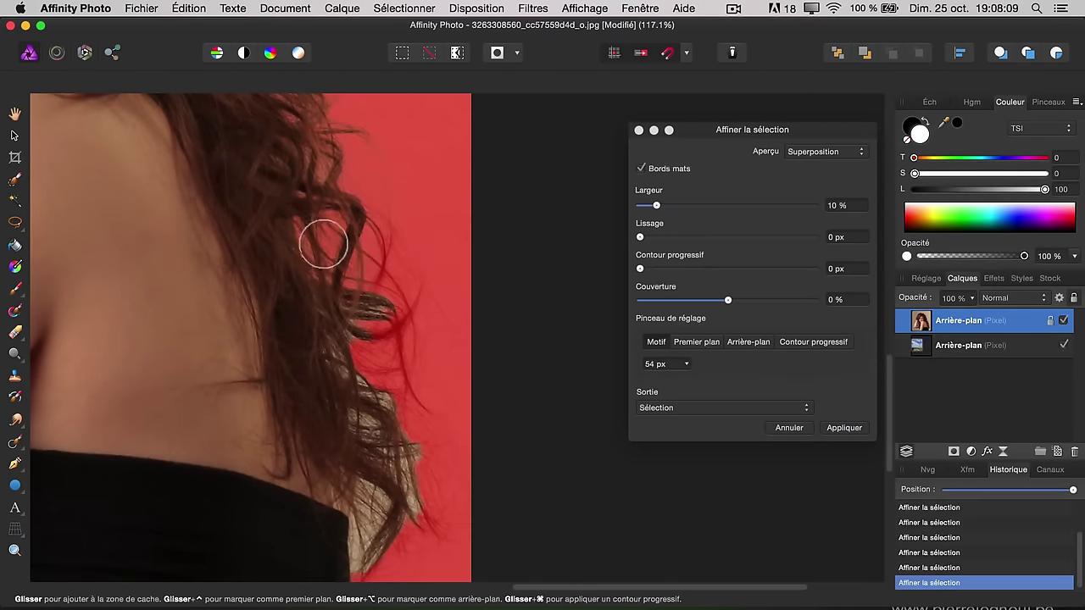
mouse_move(363, 305)
left_mouse_down()
mouse_move(346, 315)
mouse_move(370, 242)
mouse_move(403, 365)
mouse_move(375, 279)
mouse_move(310, 206)
mouse_move(302, 229)
mouse_move(327, 358)
mouse_move(322, 298)
mouse_move(343, 256)
mouse_move(364, 334)
mouse_move(368, 235)
mouse_move(358, 306)
left_mouse_up()
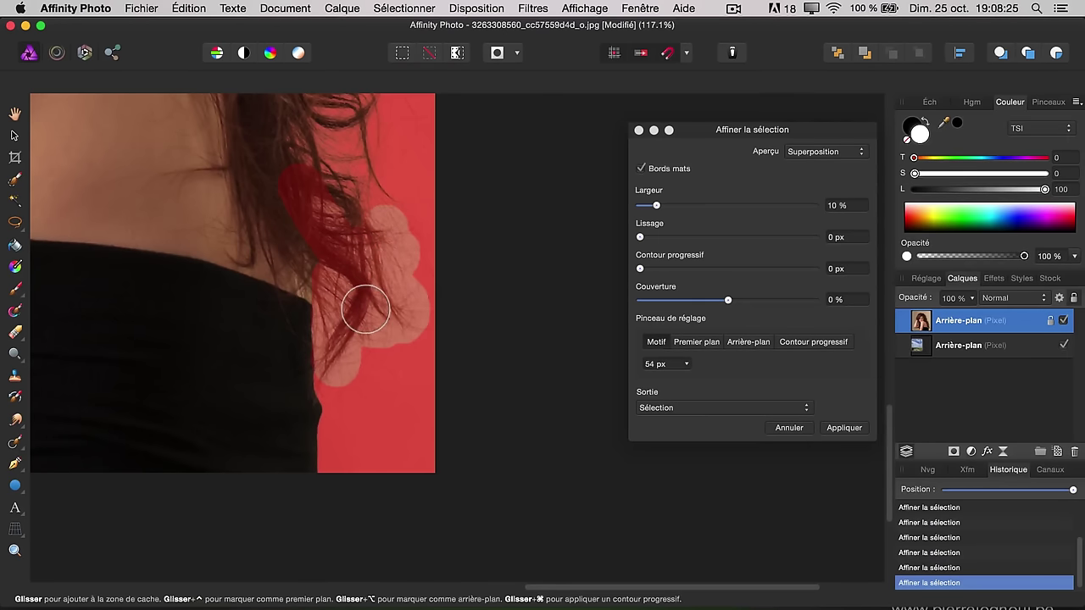
key("space")
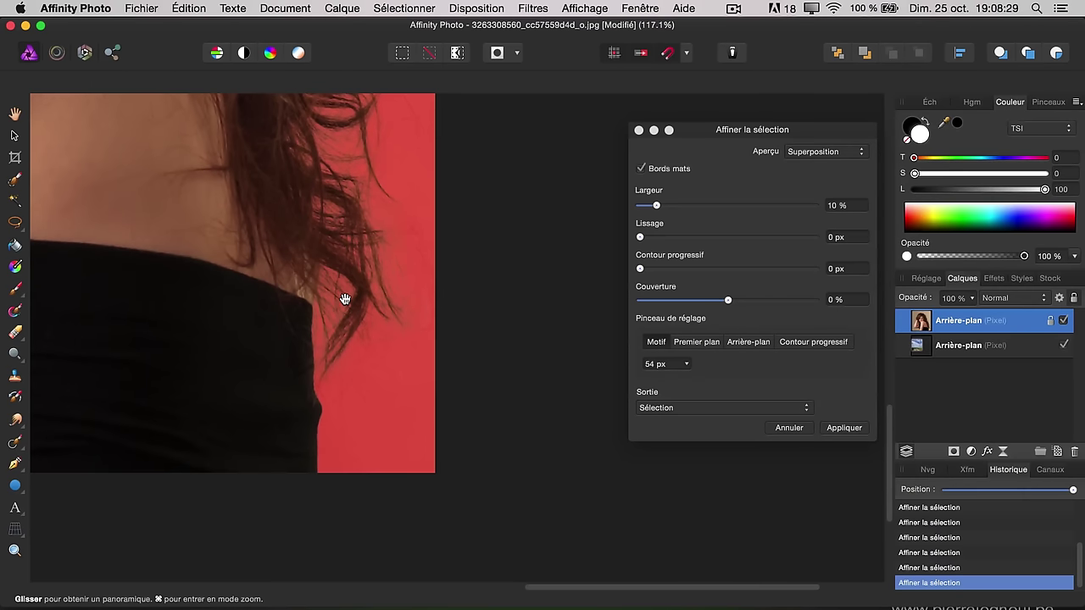
scroll(317, 293, "down", 3)
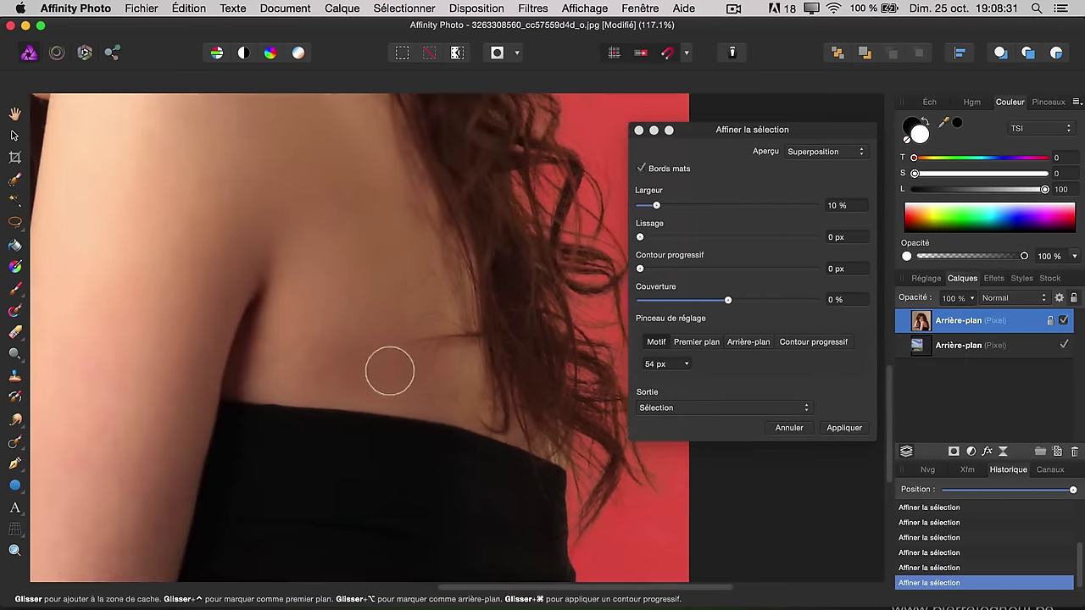
scroll(393, 249, "down", 2)
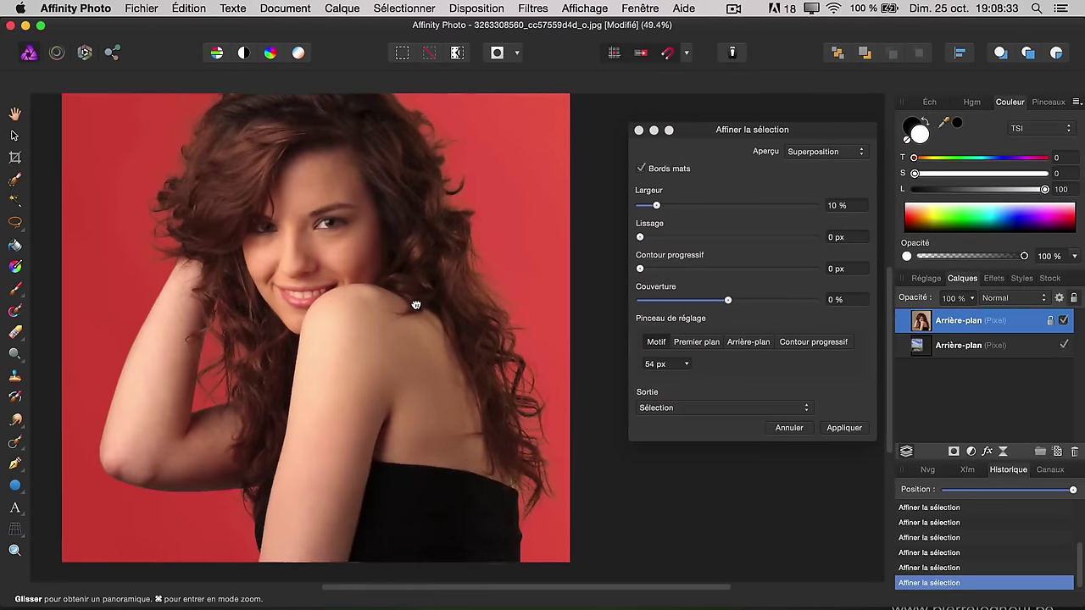
mouse_move(416, 305)
left_mouse_down()
mouse_move(439, 311)
mouse_move(427, 335)
mouse_move(450, 329)
left_mouse_up()
scroll(446, 312, "down", 2)
scroll(430, 335, "up", 2)
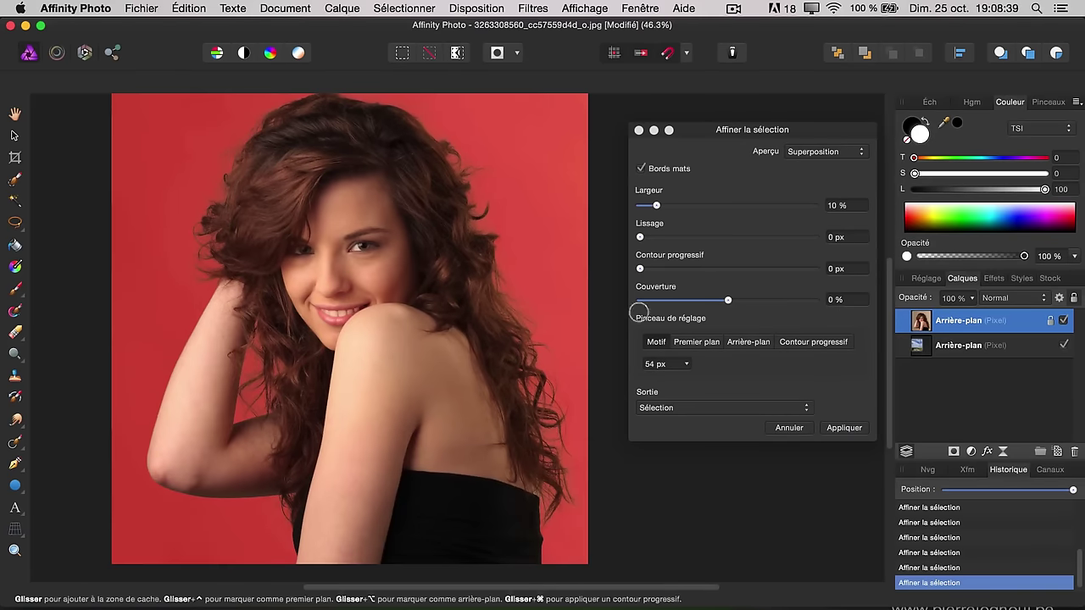
Switch the Refine Selection preview to White Matte to inspect the hair cutout.
left_click(848, 151)
left_click(813, 175)
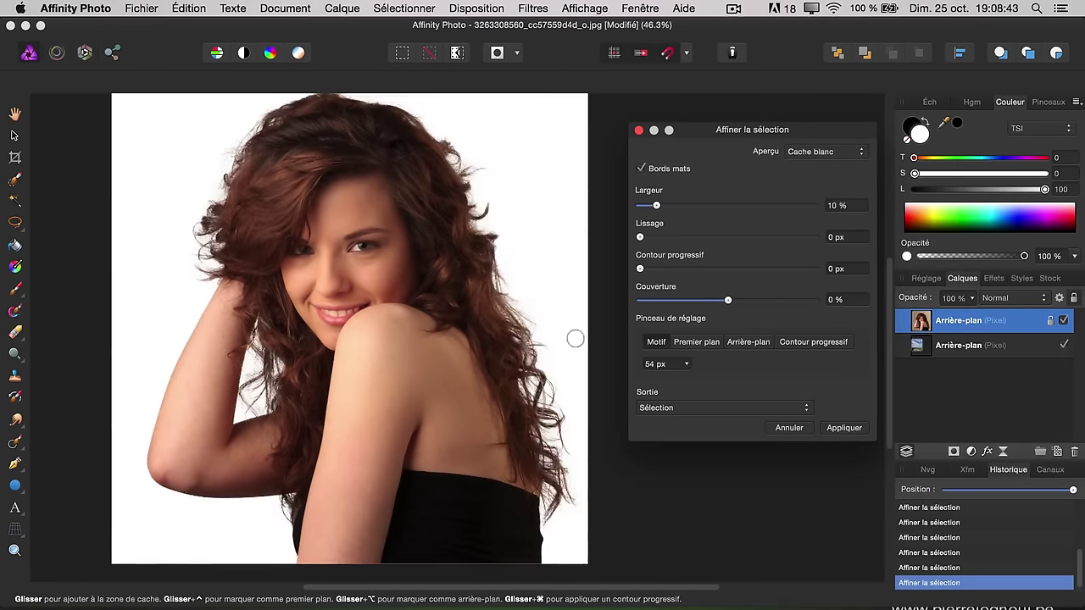
scroll(509, 377, "up", 3)
scroll(521, 375, "up", 2)
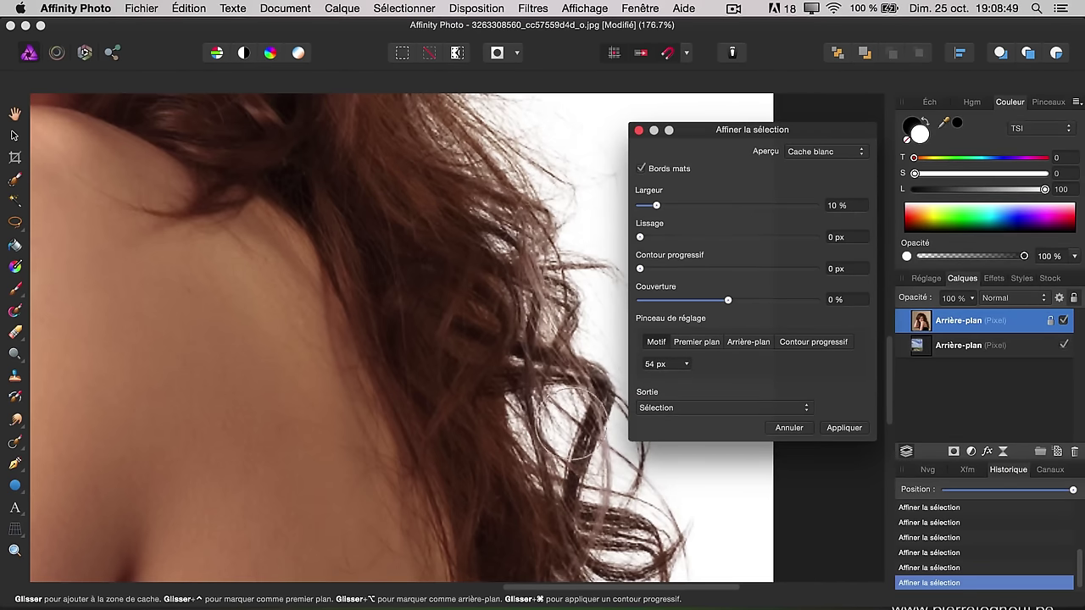
scroll(453, 391, "down", 3)
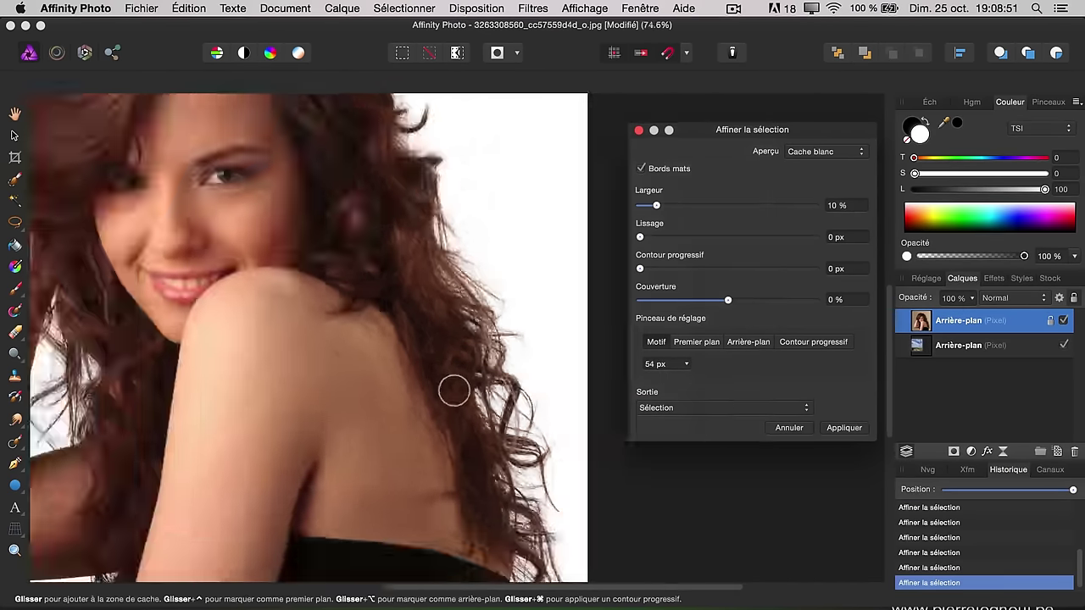
scroll(453, 391, "down", 2)
scroll(458, 388, "down", 1)
scroll(462, 390, "up", 1)
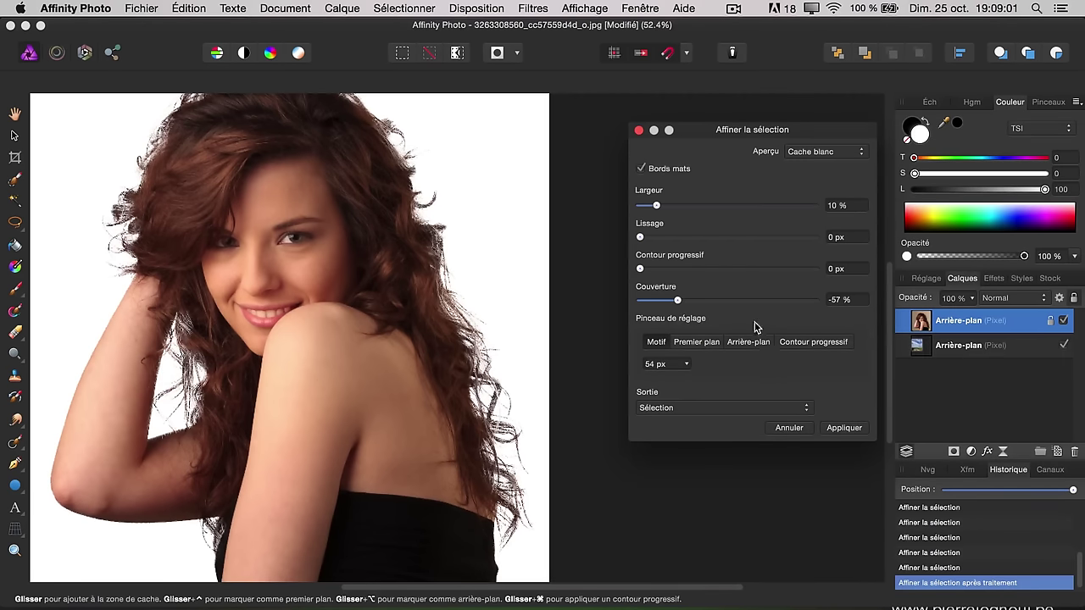
Try matte Coverage values of 0% and 84%, then reset Coverage to 0%.
type("0")
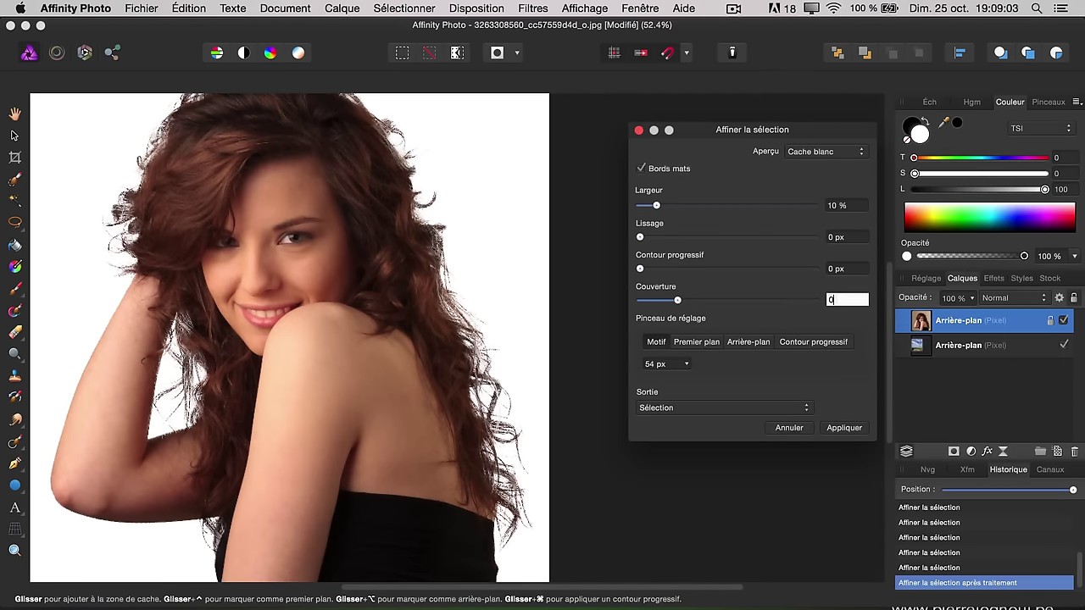
key("Return")
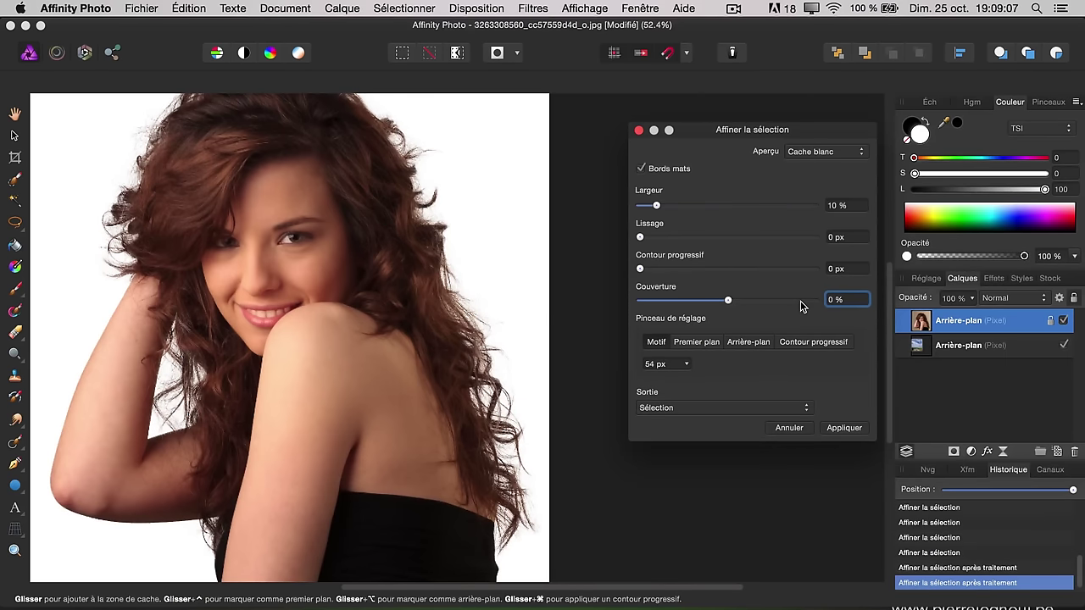
left_click(801, 301)
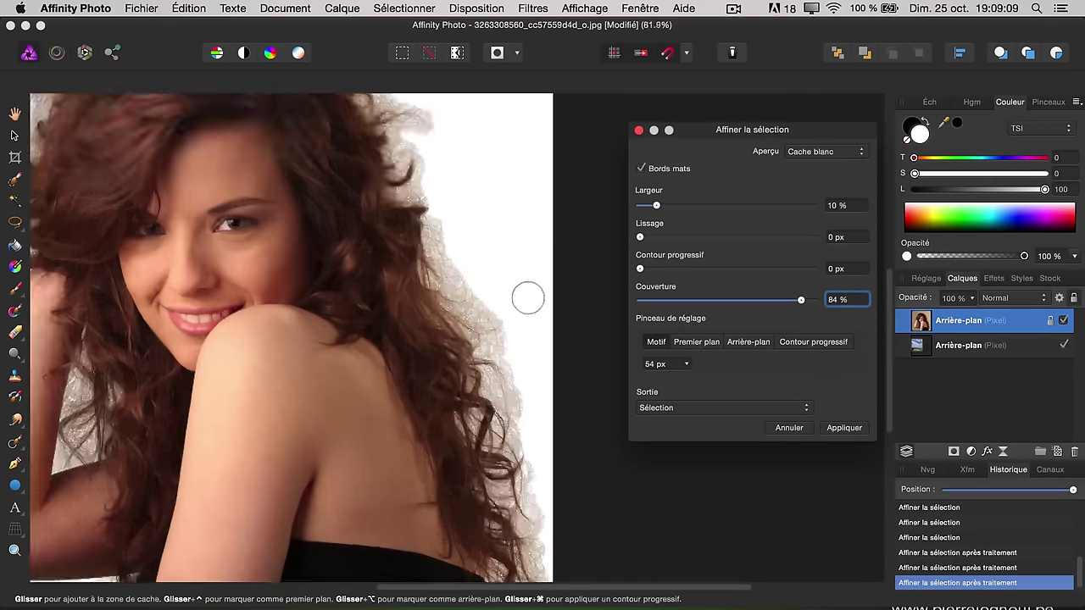
scroll(528, 297, "up", 5)
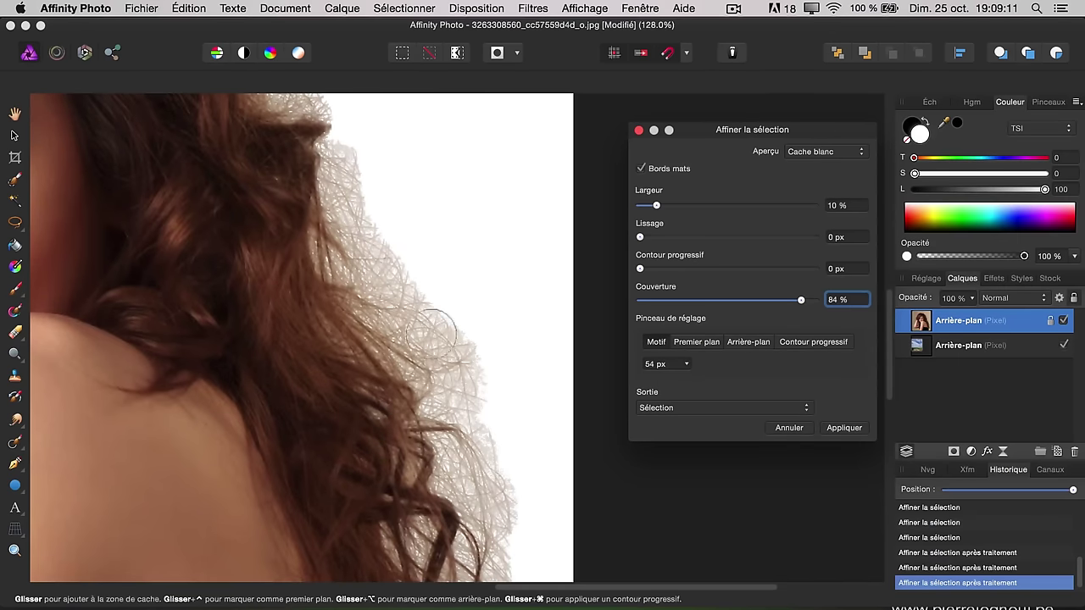
scroll(423, 388, "down", 5)
scroll(424, 389, "up", 1)
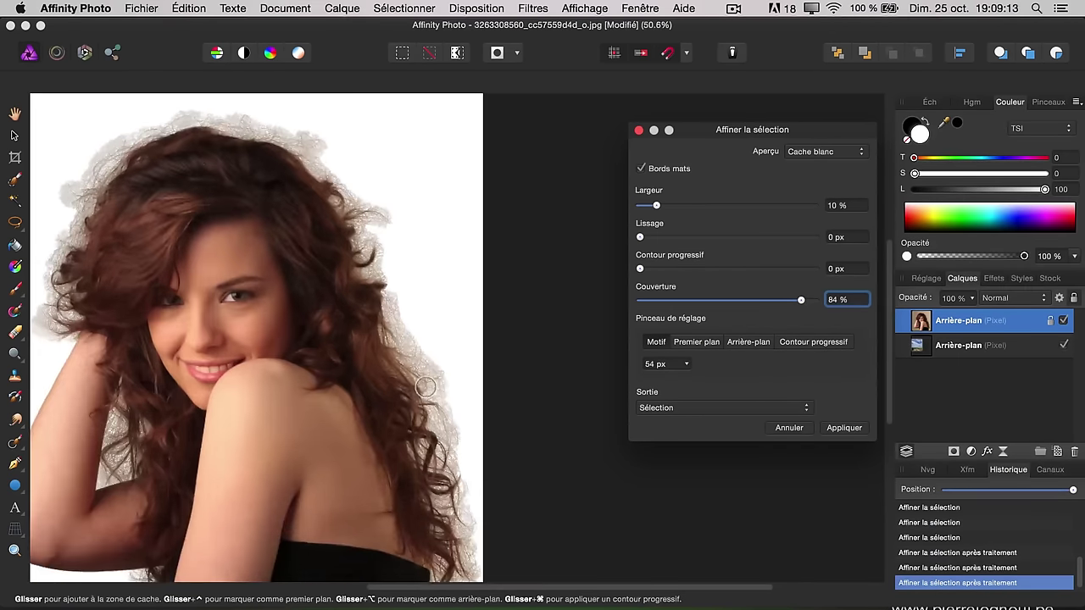
left_click(859, 301)
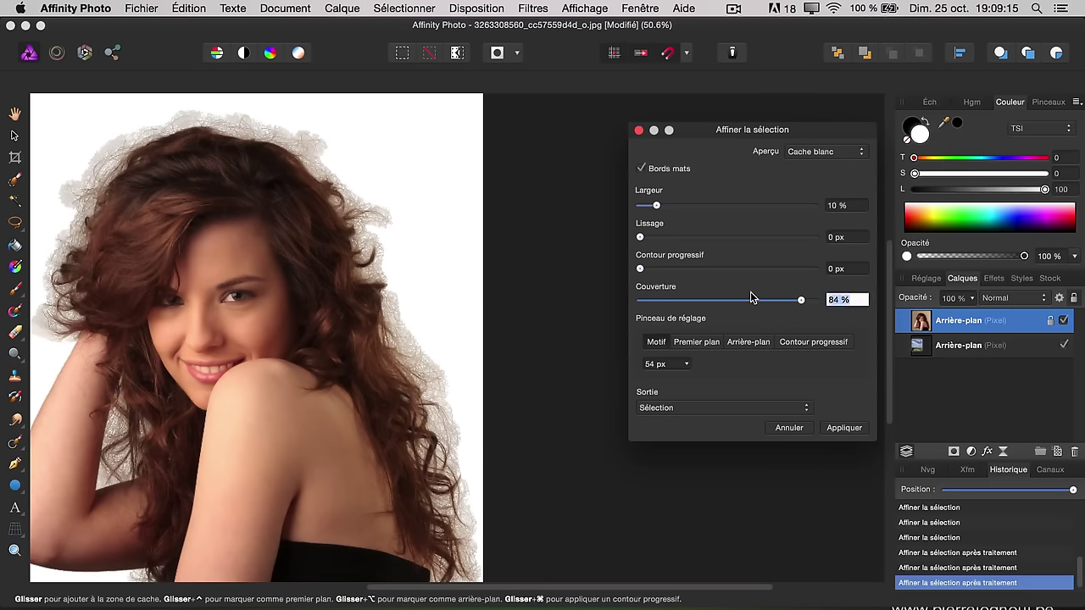
type("0")
key("Return")
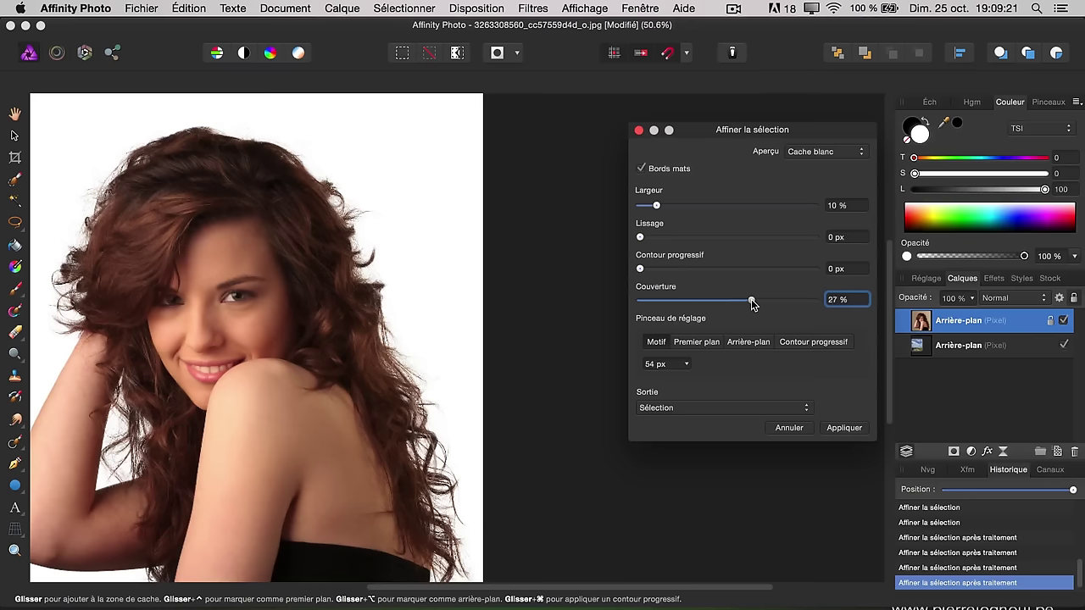
Drag the Coverage slider to 25% and bring up the Output choices.
left_click_drag(753, 299, 754, 299)
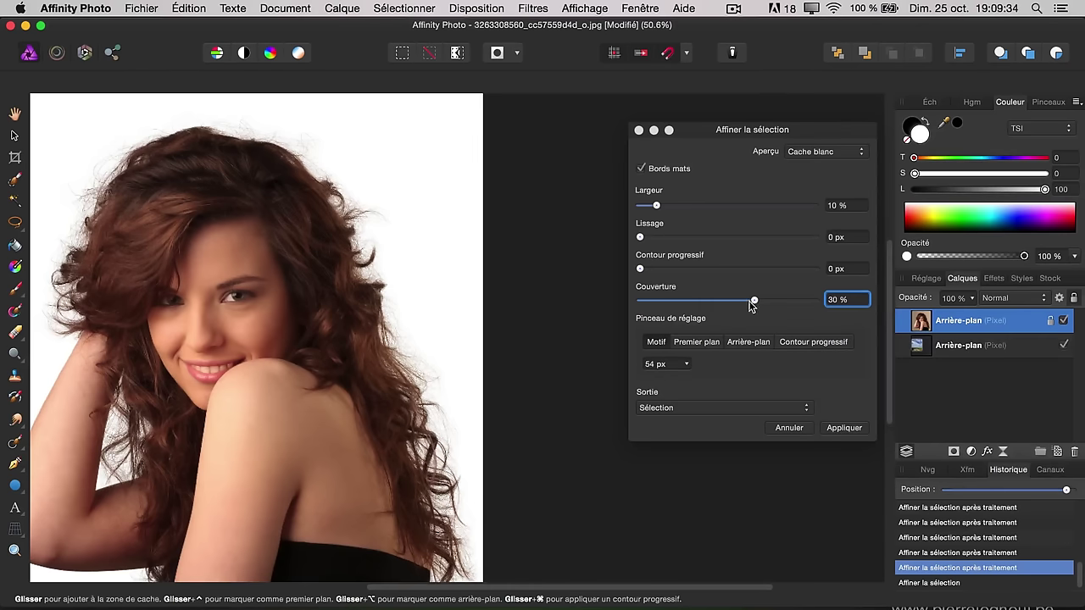
left_click_drag(752, 300, 752, 300)
type("25")
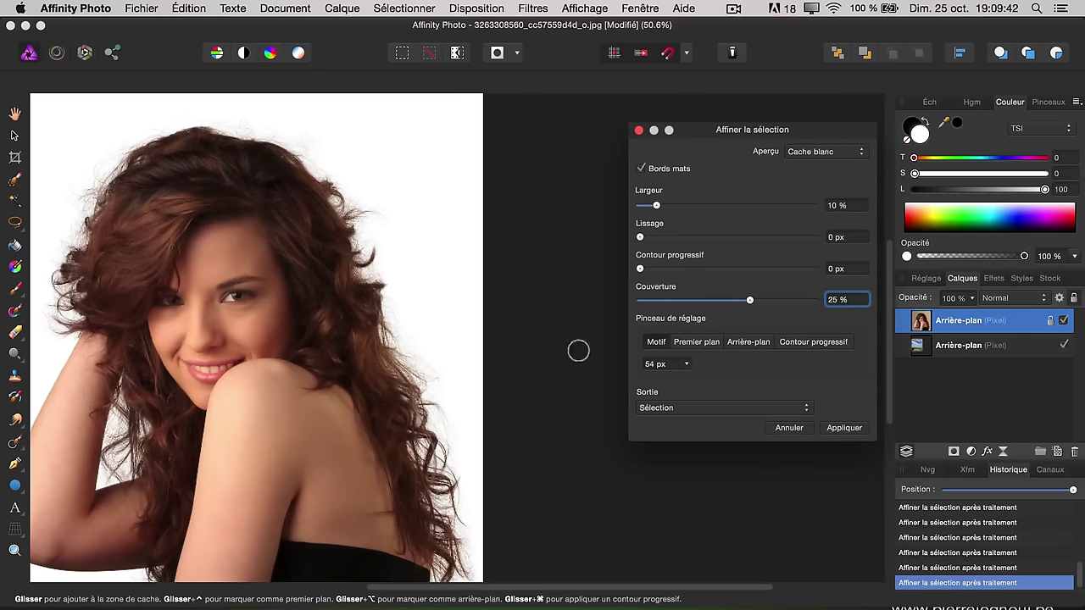
key("Tab")
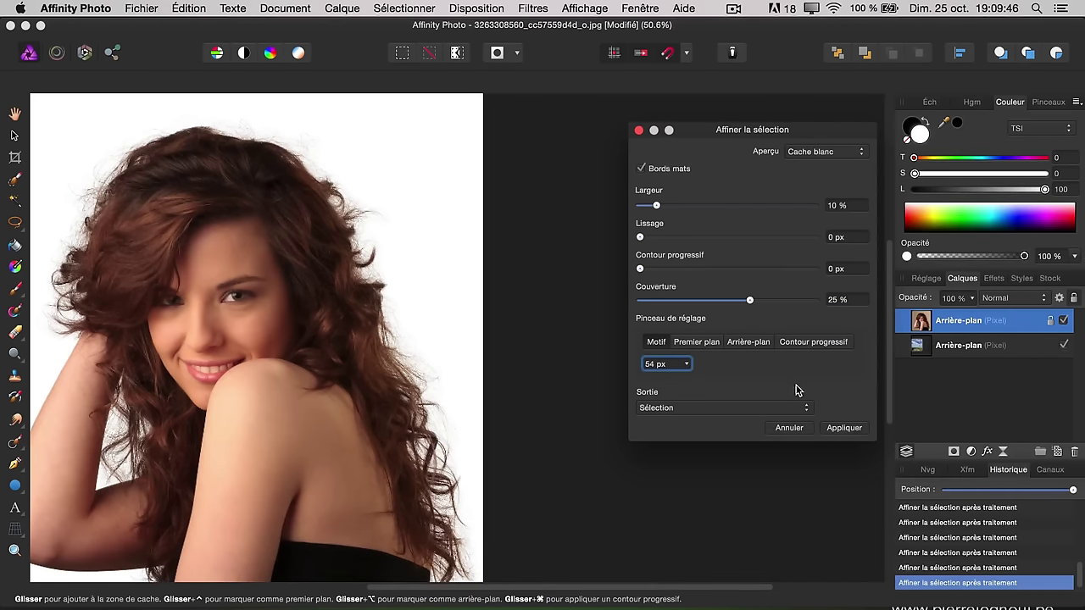
left_click(713, 410)
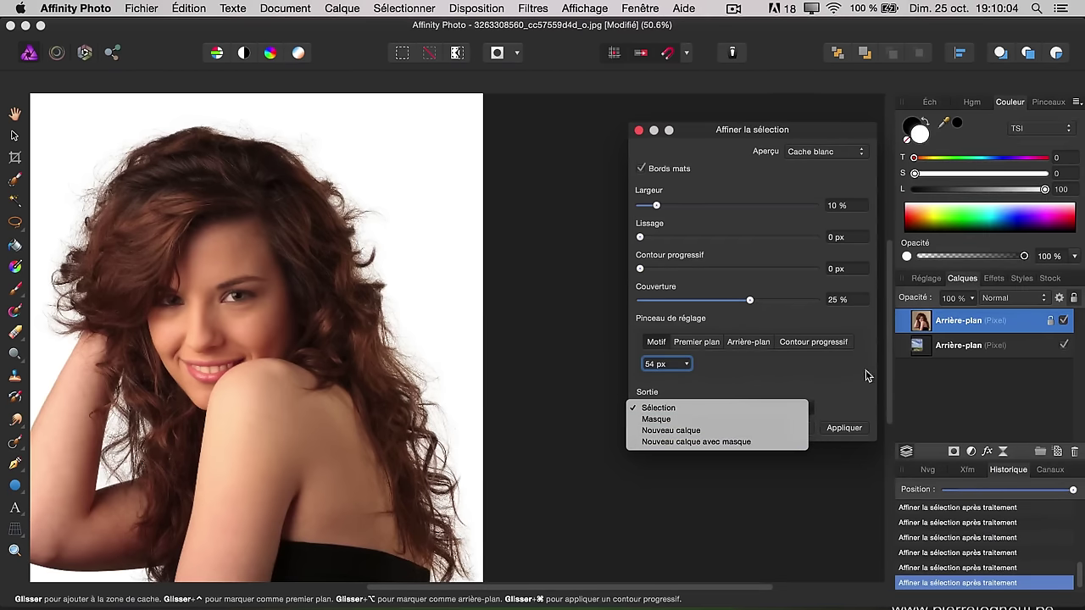
Output the refined hair selection as a mask and view the whole photo.
left_click(665, 420)
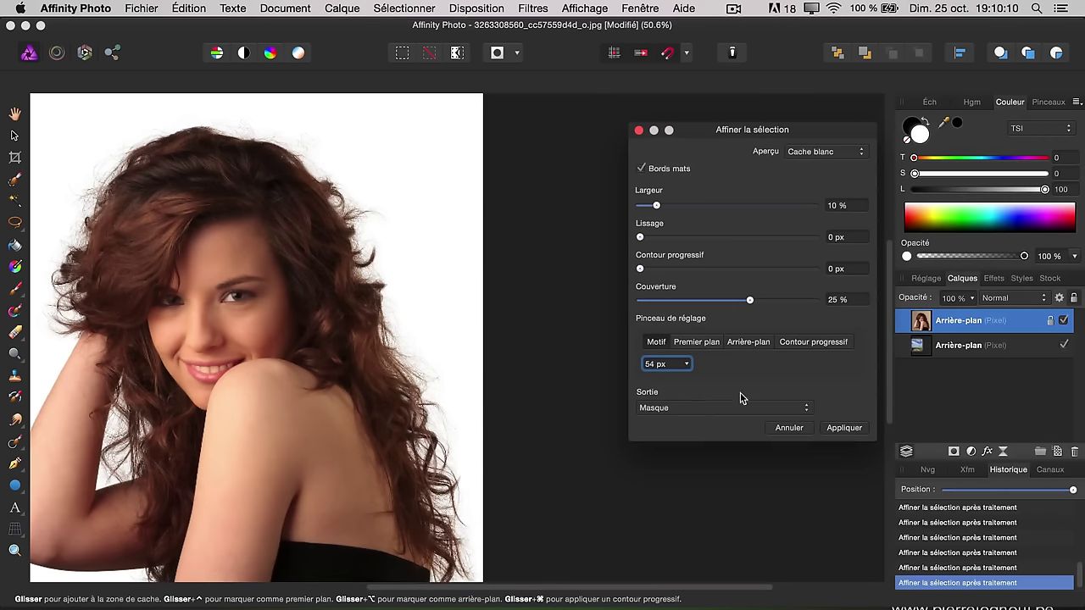
left_click(843, 428)
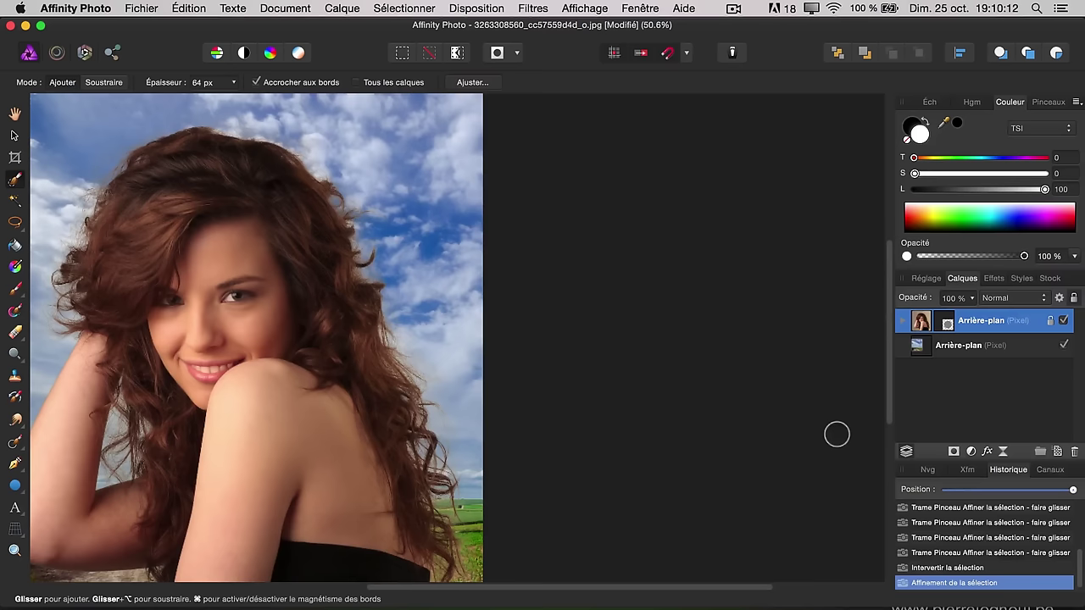
left_click_drag(367, 365, 497, 347)
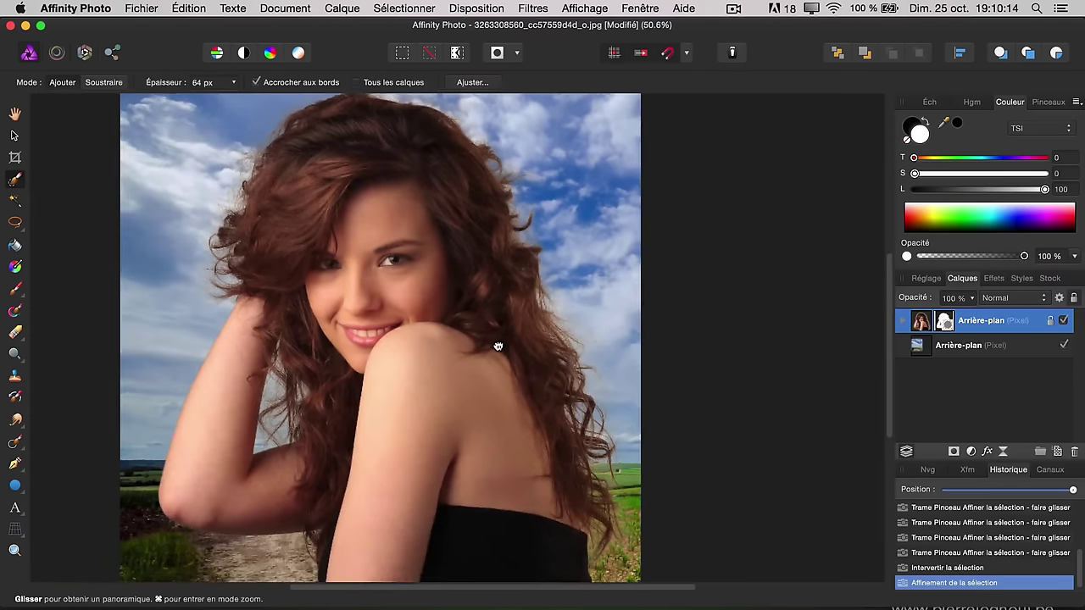
scroll(502, 343, "down", 2)
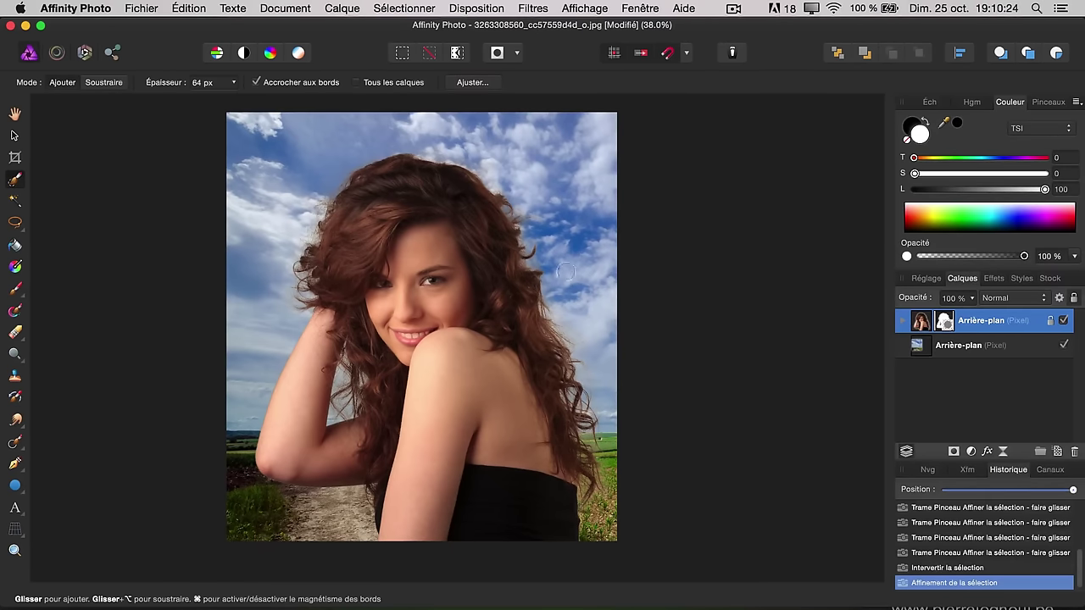
Unlock and select the woman's layer, then open its Layer Effects.
left_click(1048, 322)
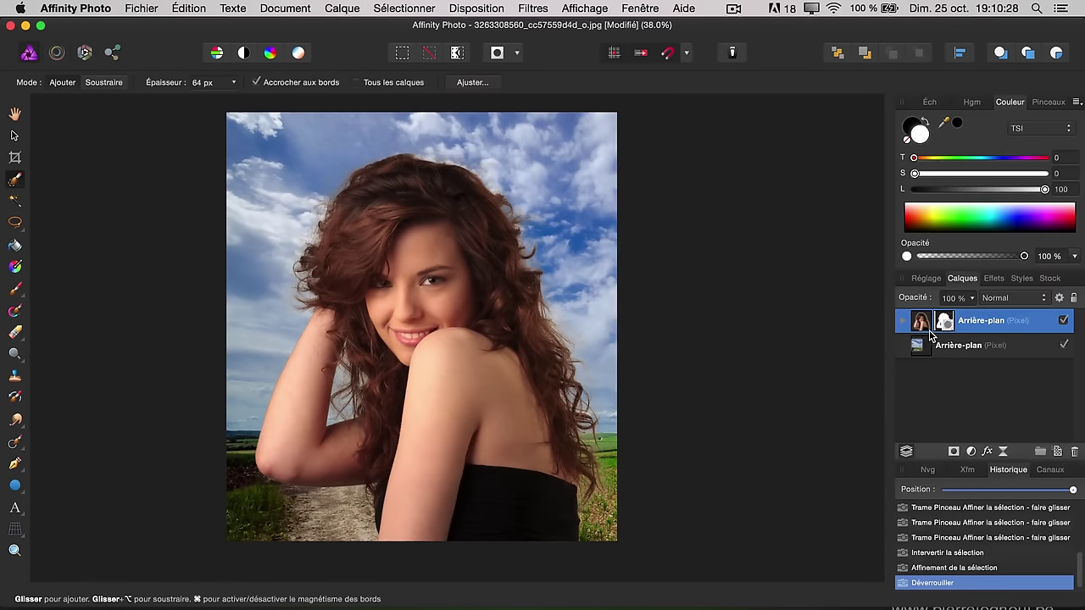
scroll(500, 330, "up", 2)
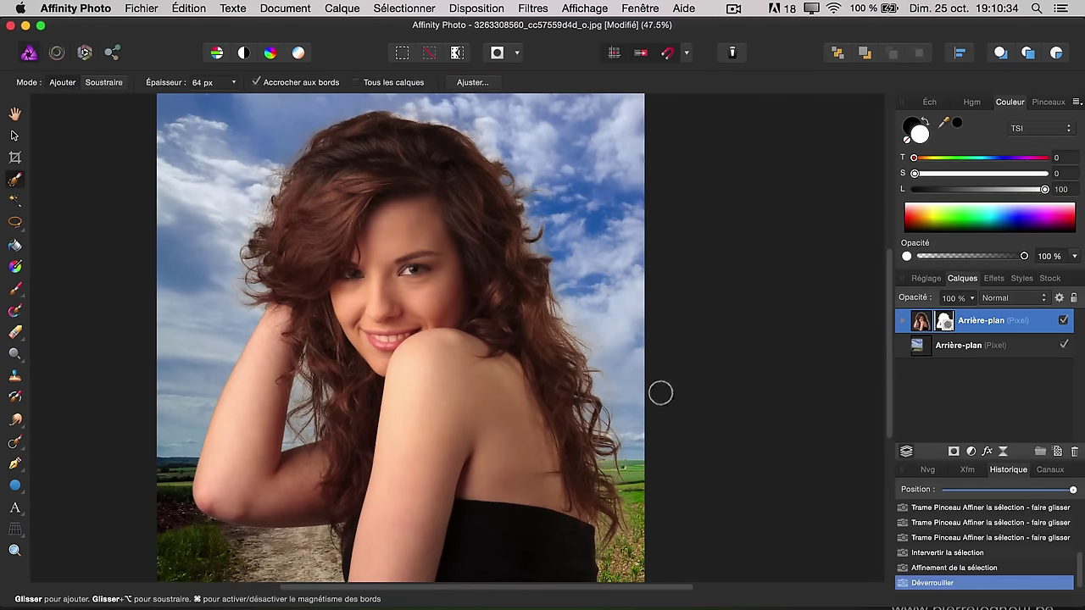
scroll(502, 313, "up", 1)
scroll(502, 313, "down", 2)
scroll(505, 307, "up", 1)
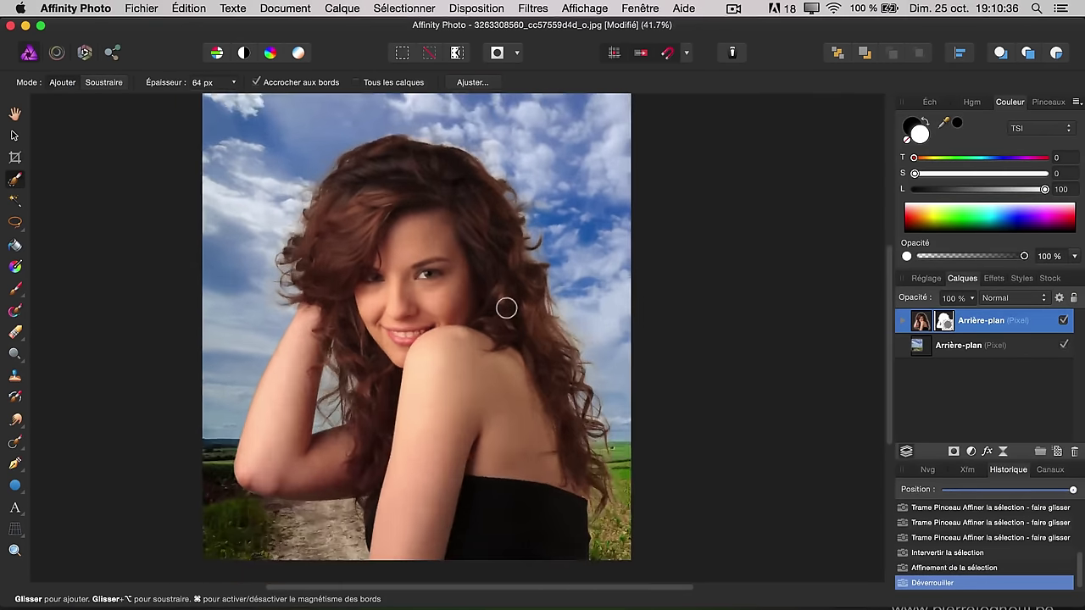
left_click(919, 326, "super")
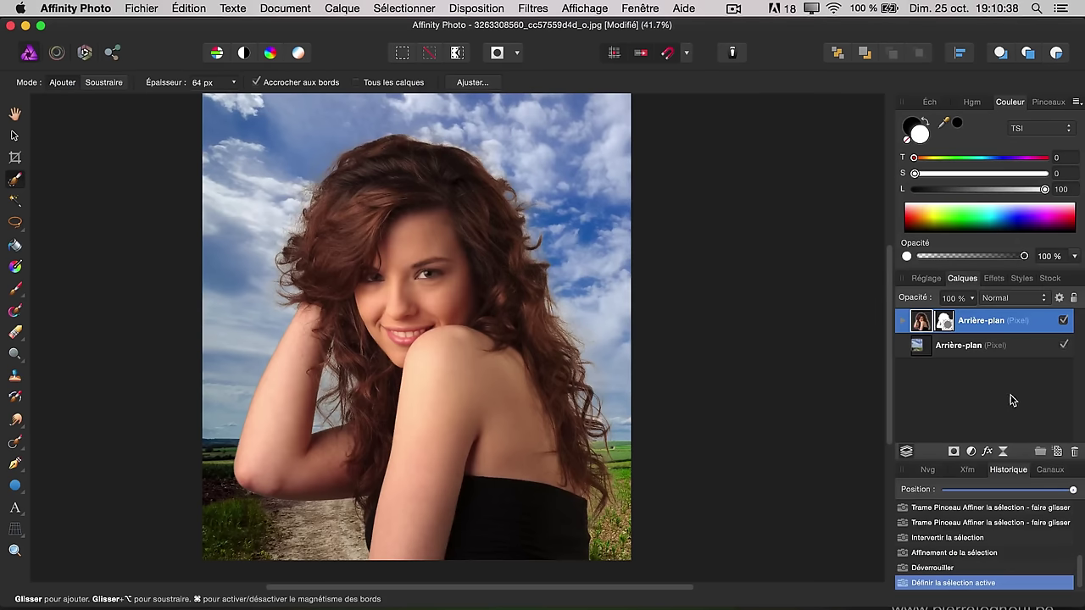
left_click(987, 453)
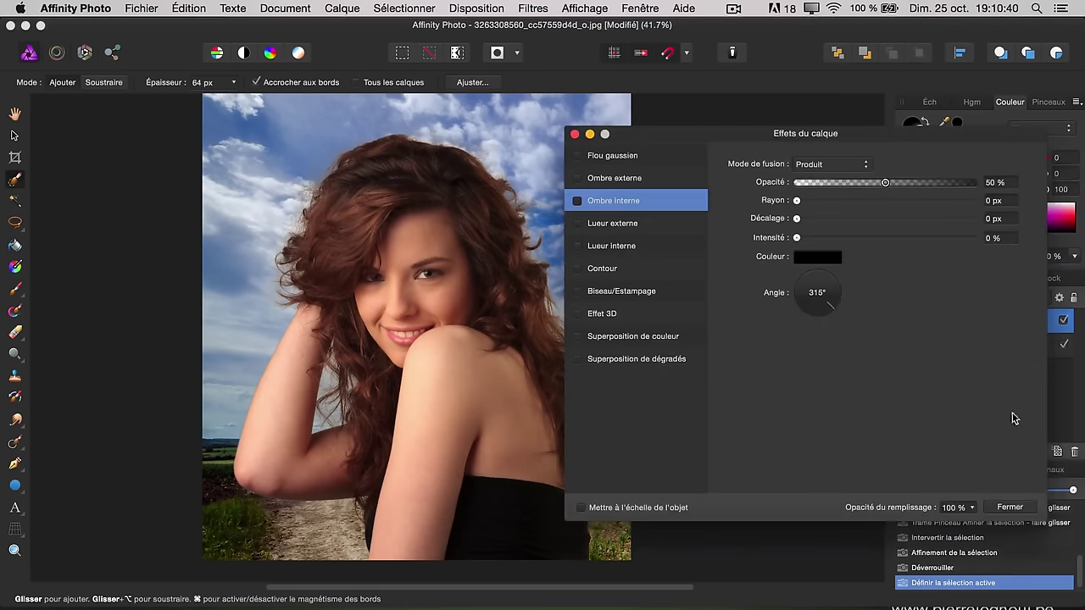
Add an Inner Shadow with 0.1 px radius and 25% intensity, then close Layer Effects.
left_click(577, 202)
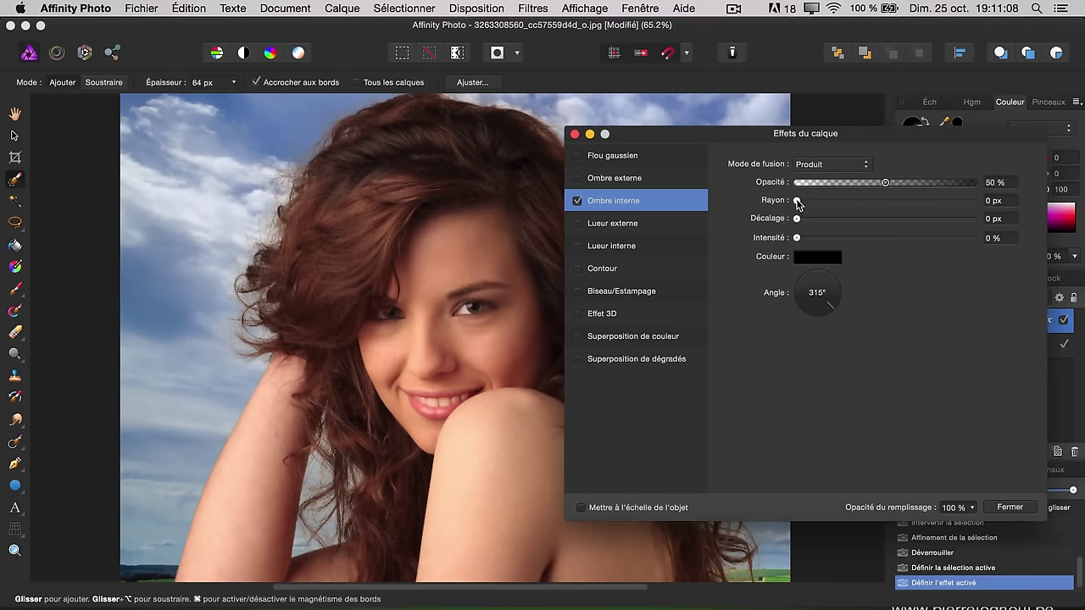
left_click(796, 202)
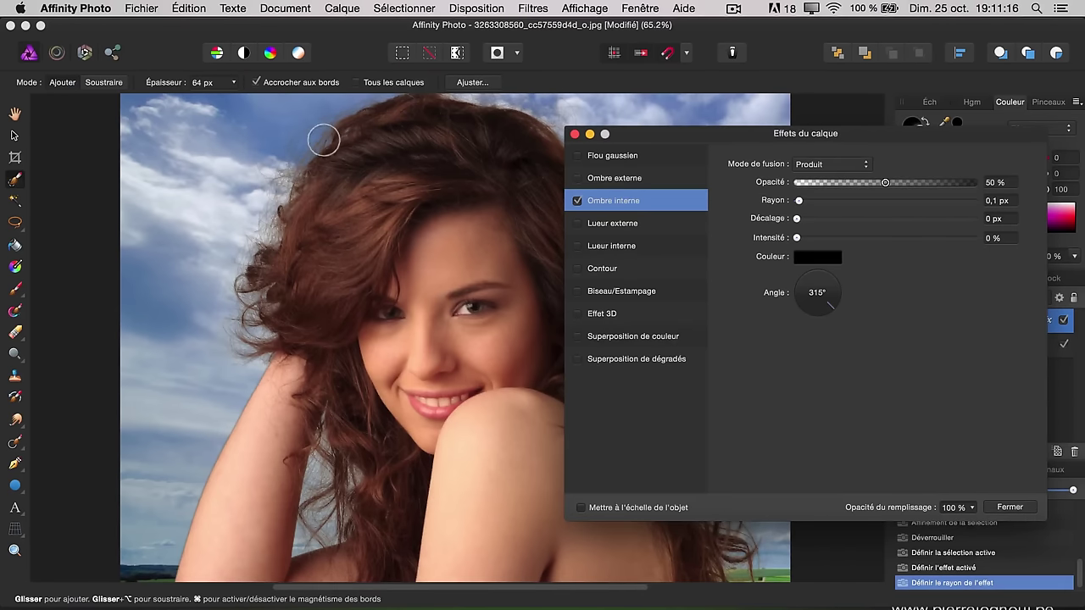
scroll(452, 278, "down", 2)
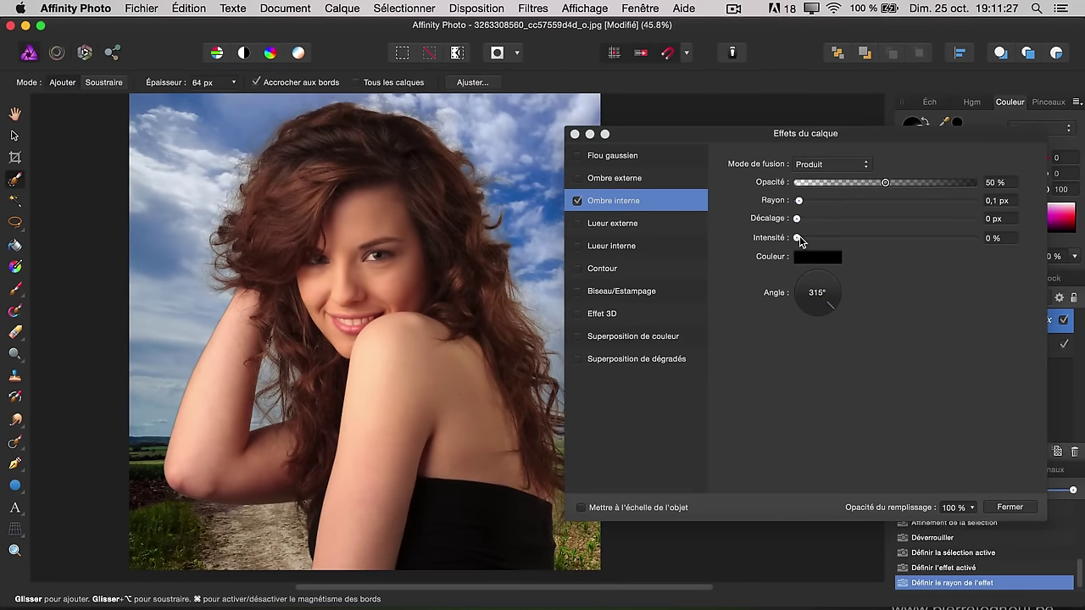
left_click_drag(797, 238, 1009, 250)
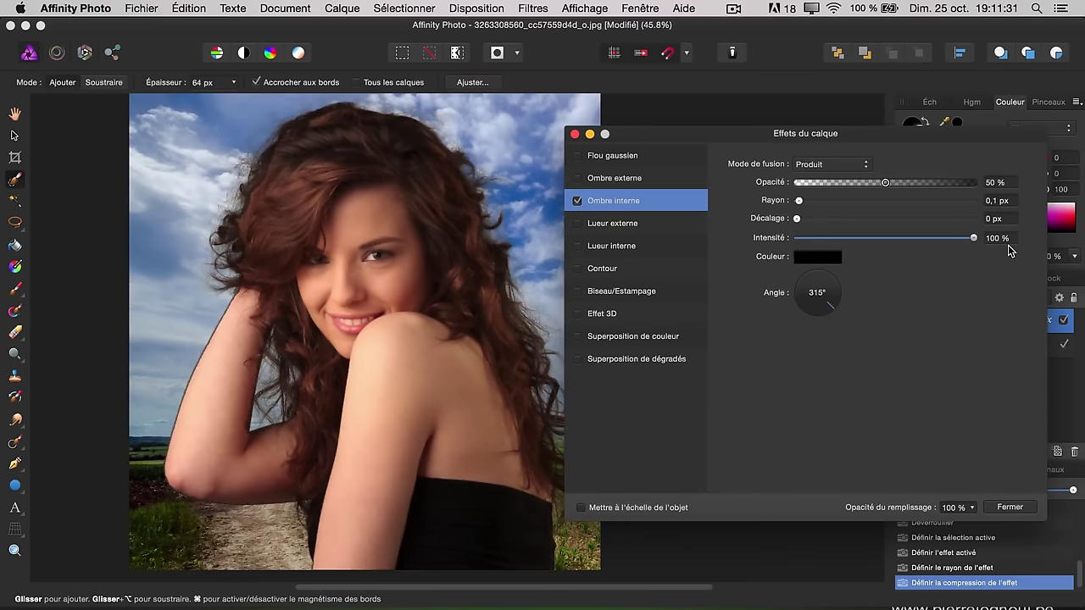
mouse_move(997, 249)
left_mouse_down()
mouse_move(828, 253)
mouse_move(843, 252)
left_mouse_up()
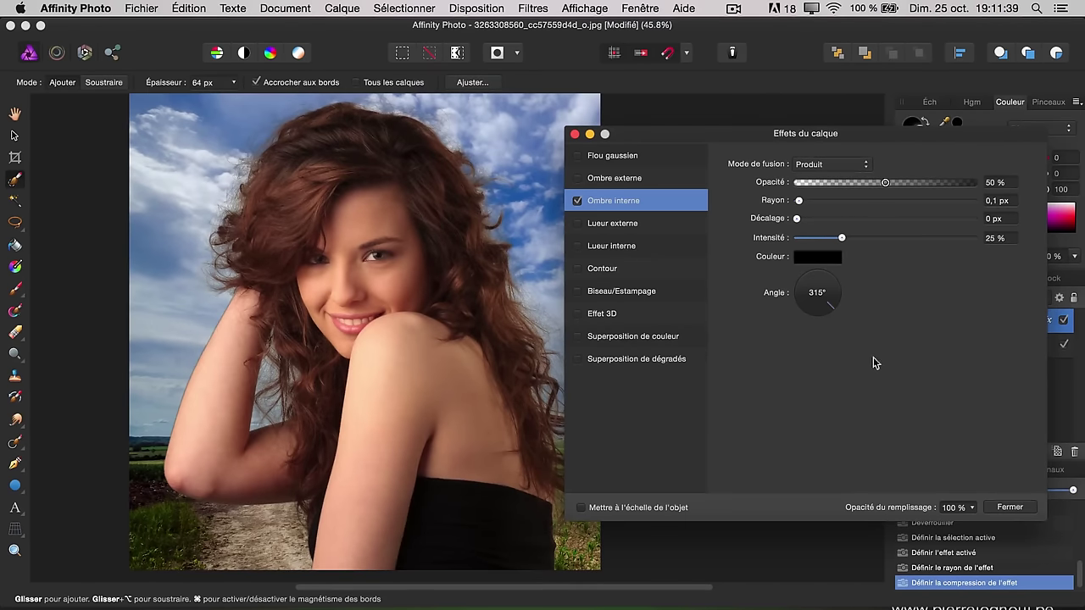
left_click(1008, 508)
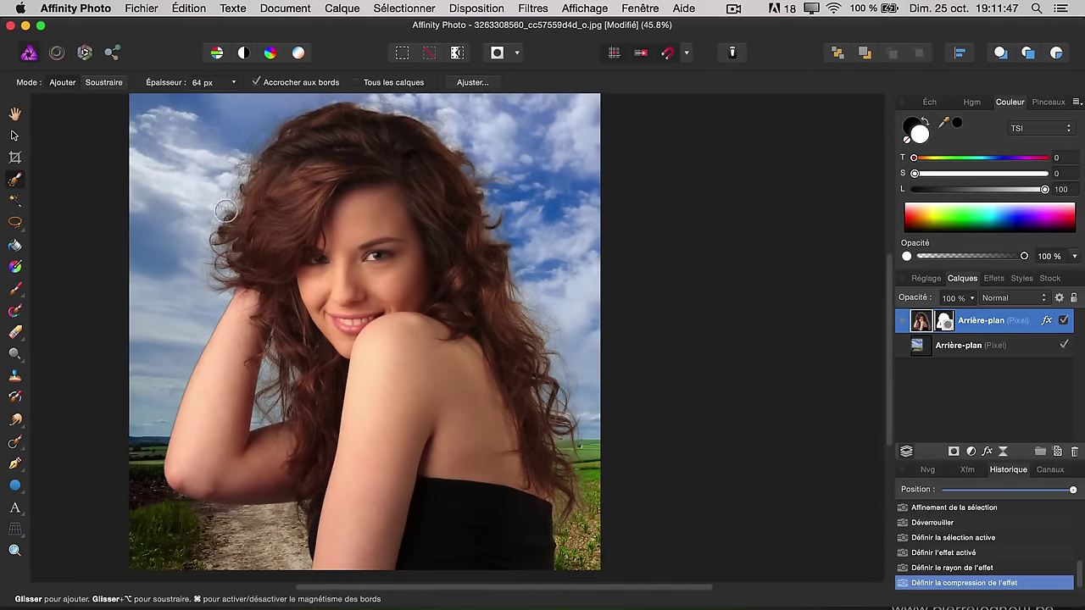
scroll(225, 212, "up", 2)
scroll(242, 206, "up", 2)
left_click_drag(266, 189, 403, 393)
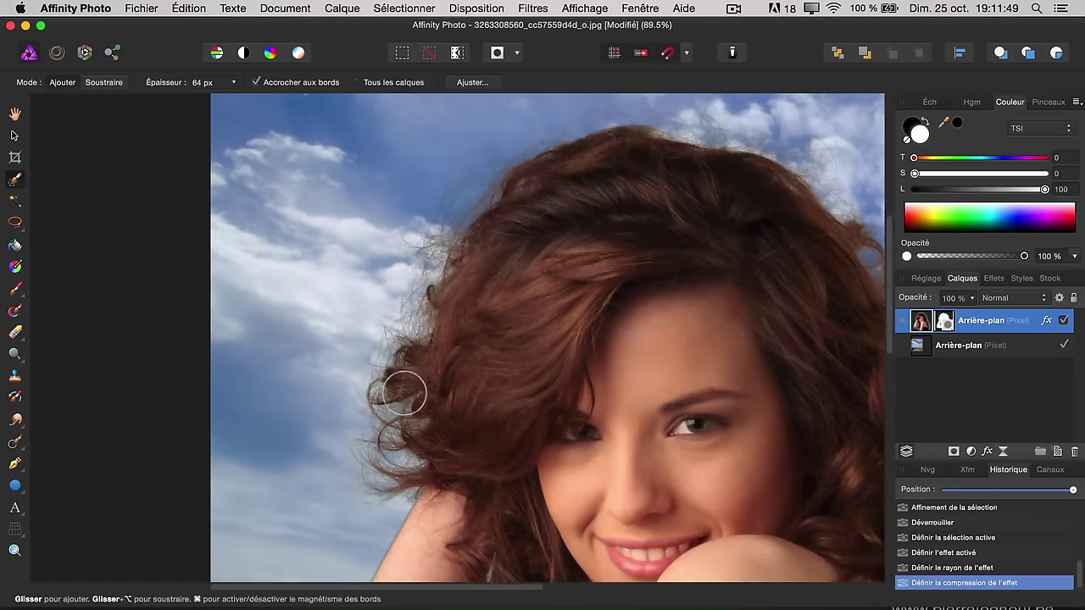
left_click_drag(659, 427, 577, 420)
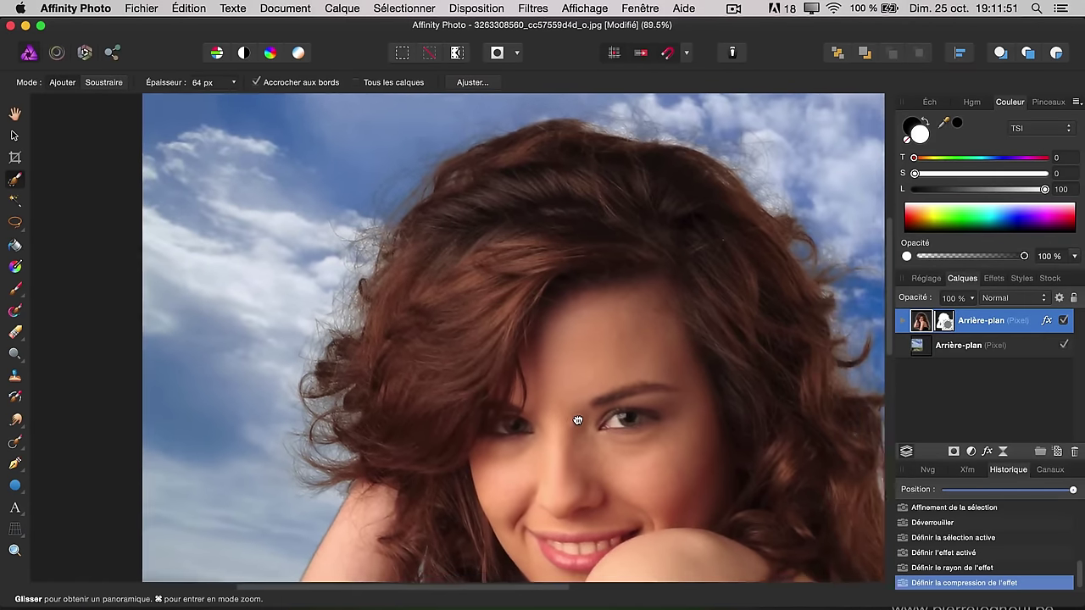
scroll(585, 381, "down", 1)
scroll(585, 364, "down", 1)
scroll(591, 356, "down", 1)
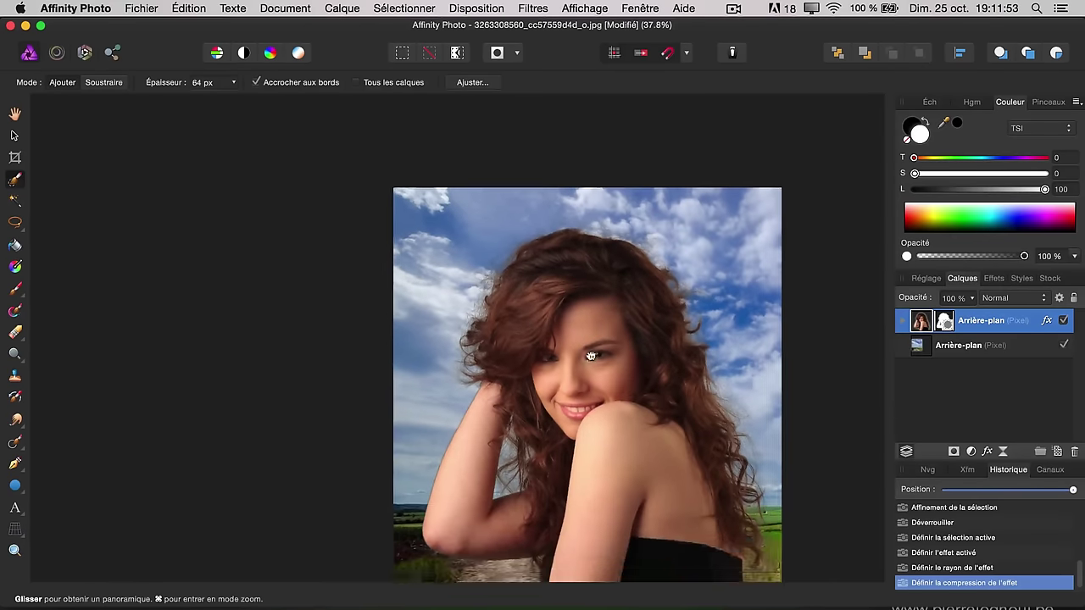
scroll(528, 314, "down", 3)
scroll(528, 315, "right", 3)
scroll(518, 331, "up", 2)
scroll(516, 356, "up", 2)
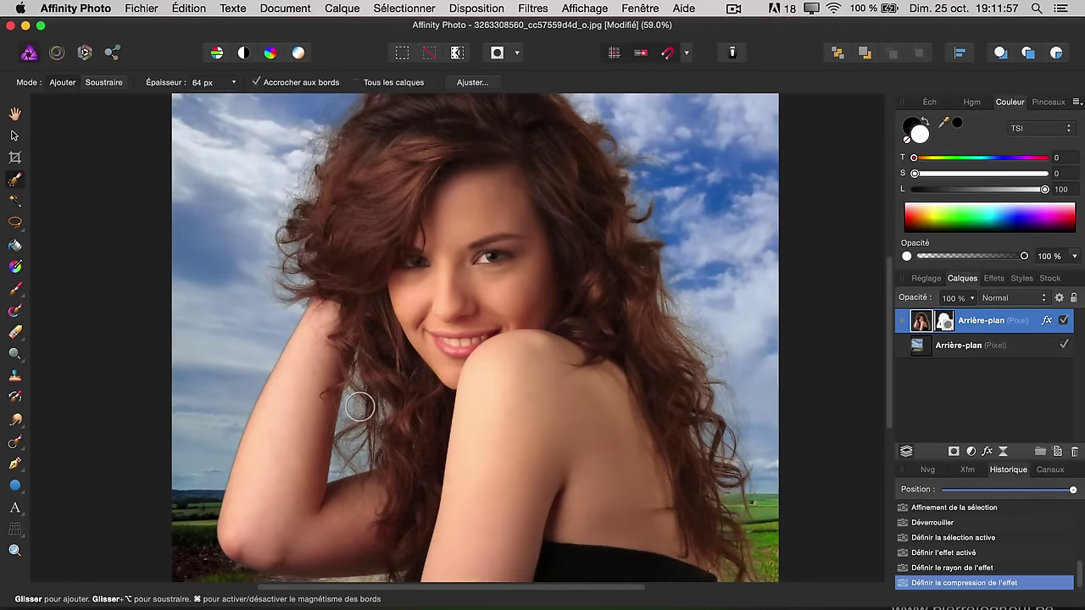
scroll(359, 407, "up", 2)
scroll(403, 428, "left", 2)
scroll(403, 428, "down", 1)
scroll(405, 229, "left", 1)
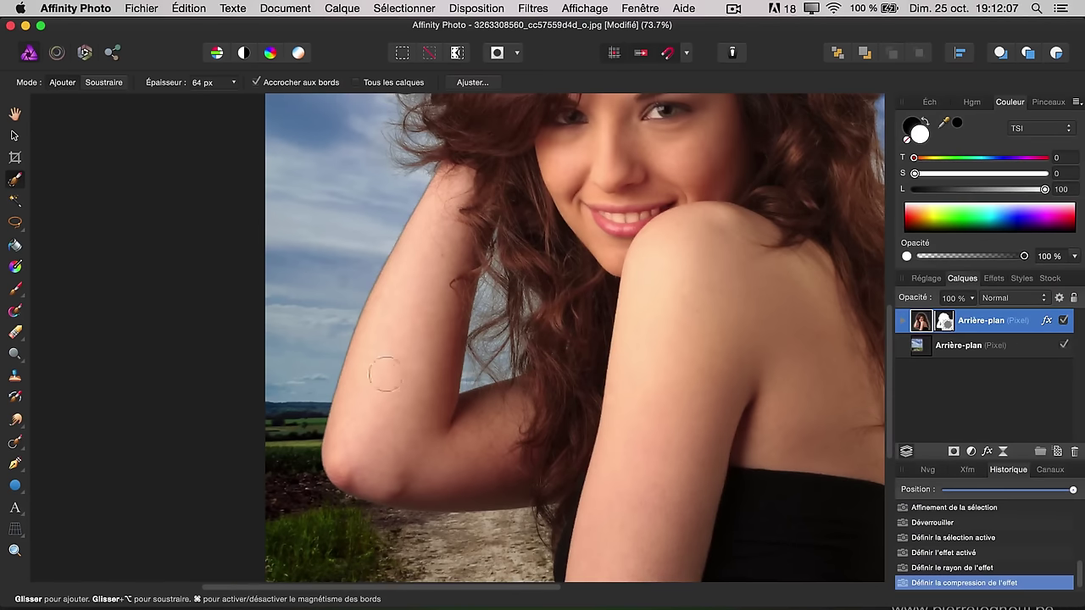
scroll(616, 318, "down", 1)
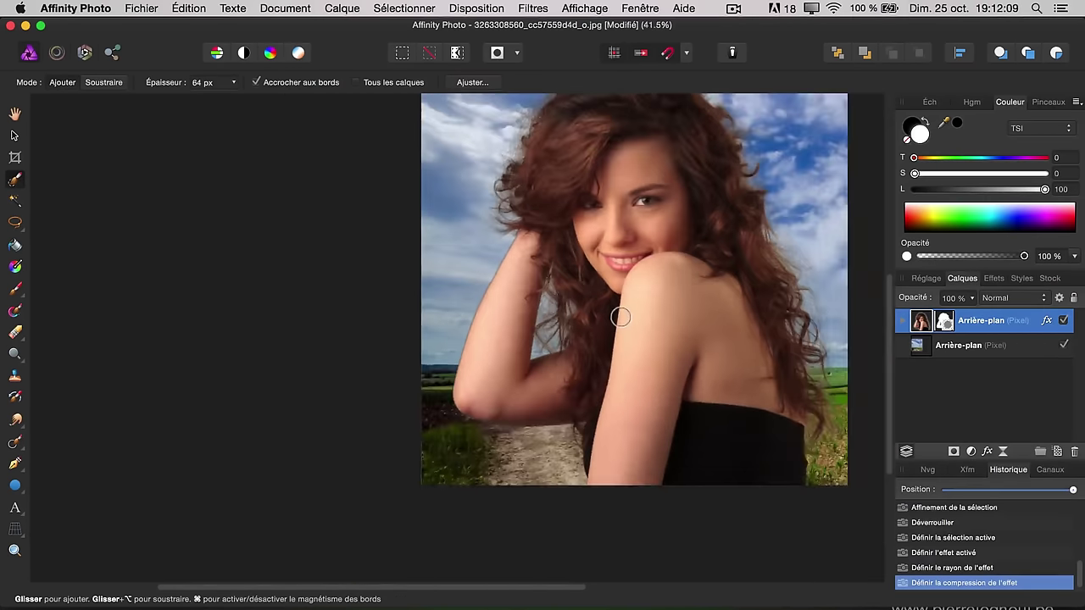
scroll(617, 321, "down", 2)
left_click_drag(631, 300, 550, 329)
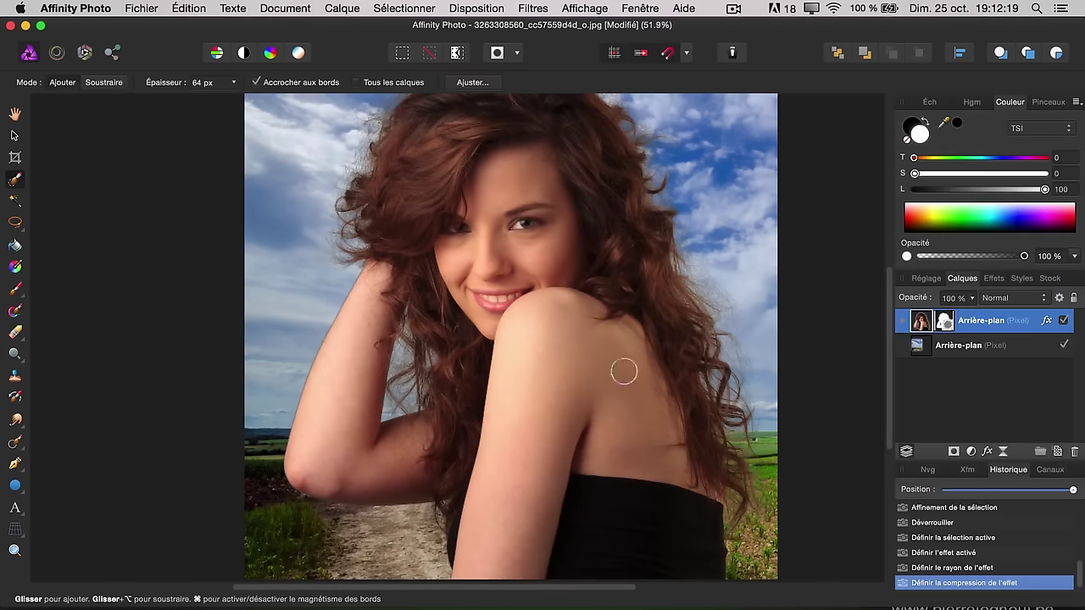
left_click_drag(554, 399, 609, 362)
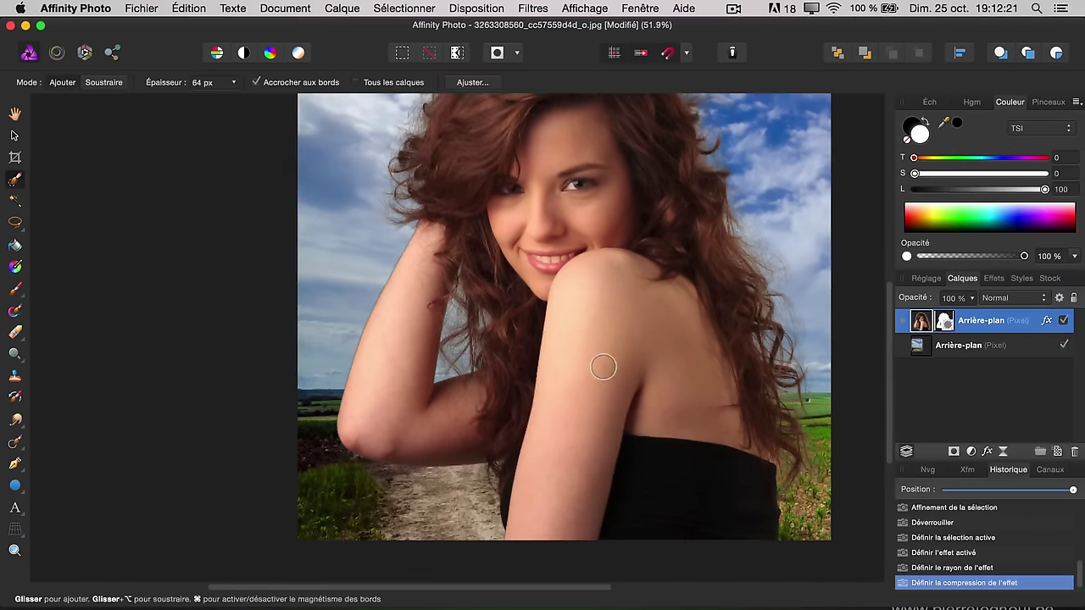
scroll(593, 357, "up", 2)
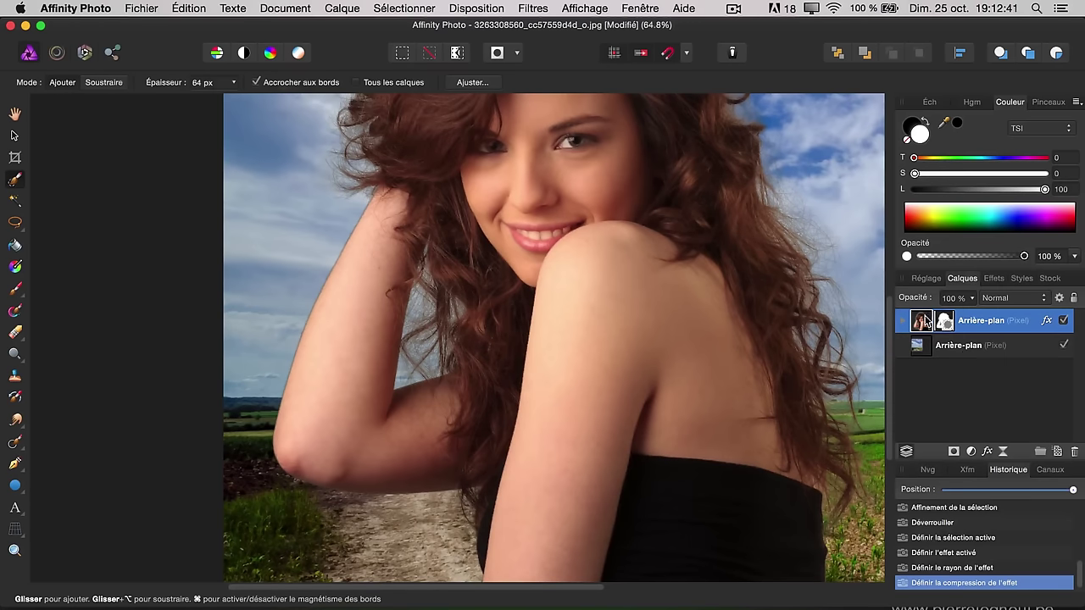
Duplicate the woman's layer, hide the top copy, and remove the lower copy's inner shadow.
left_click(921, 322)
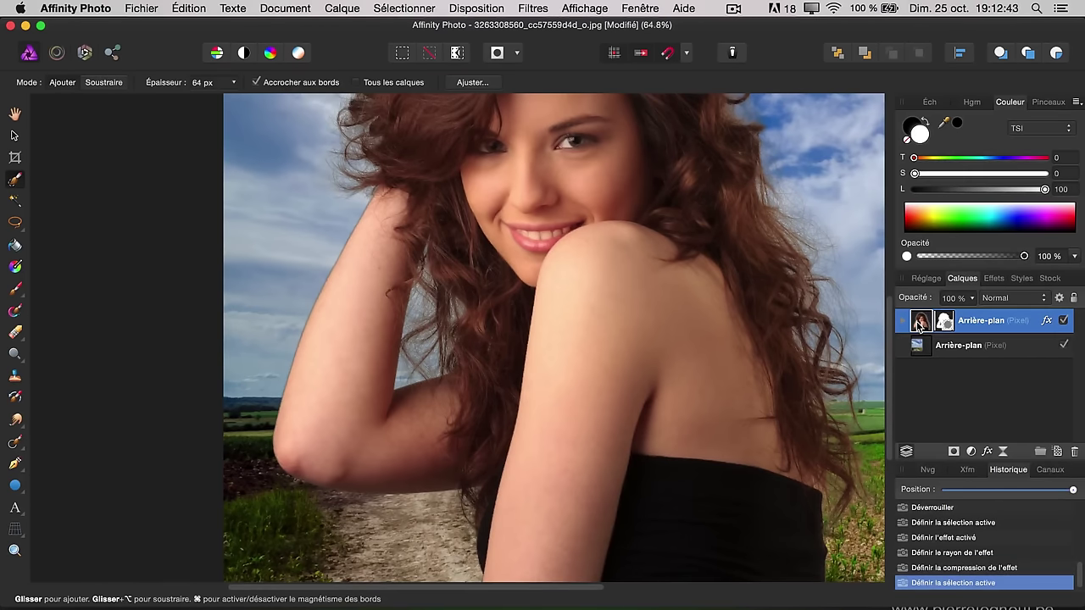
key("super+j")
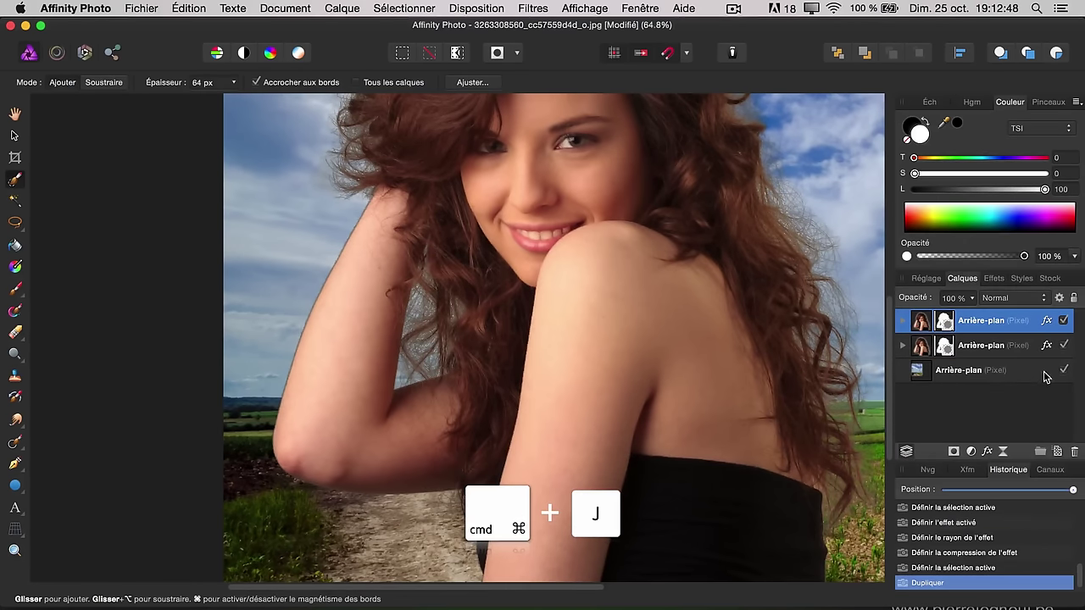
left_click(1063, 320)
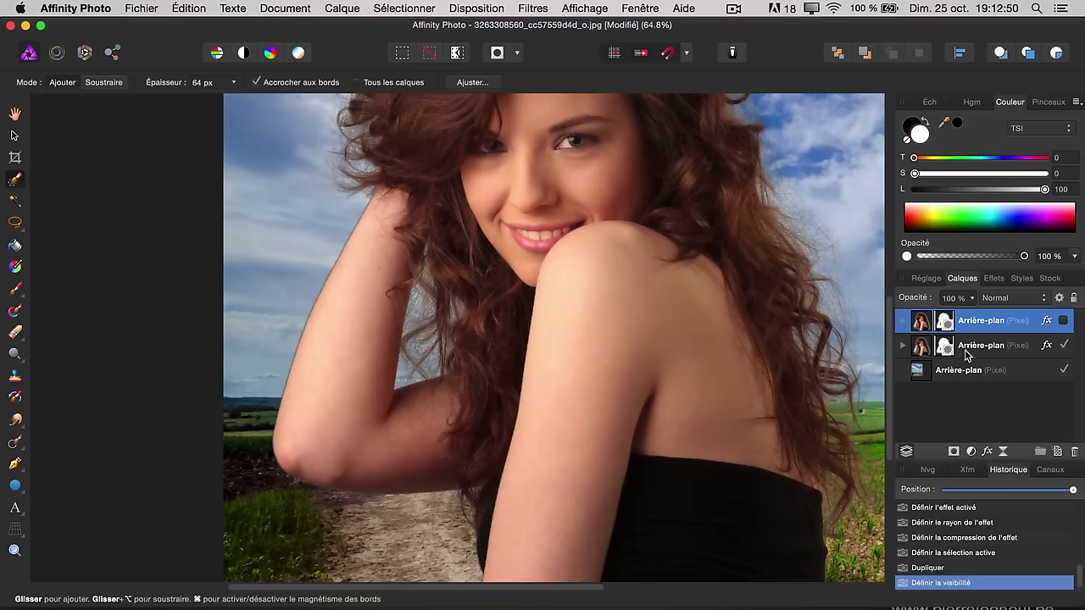
left_click(983, 349)
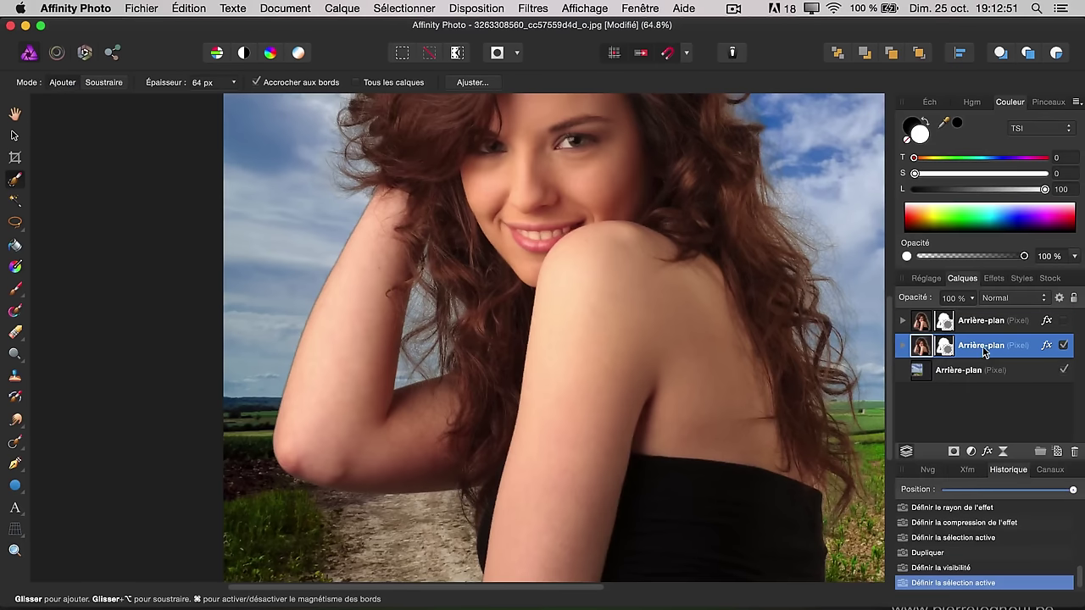
left_click(1047, 347)
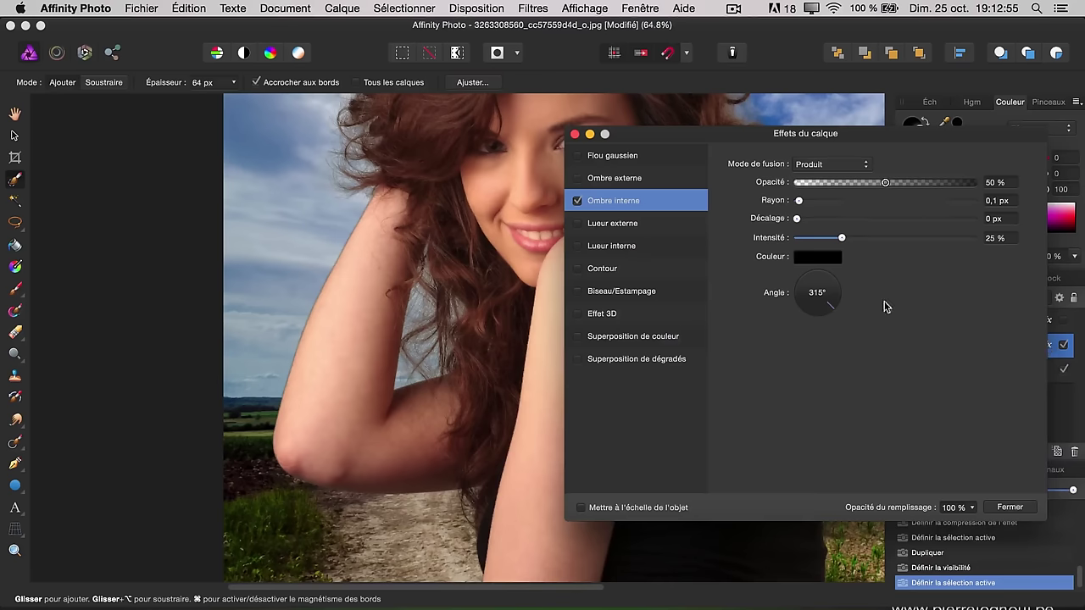
left_click(577, 201)
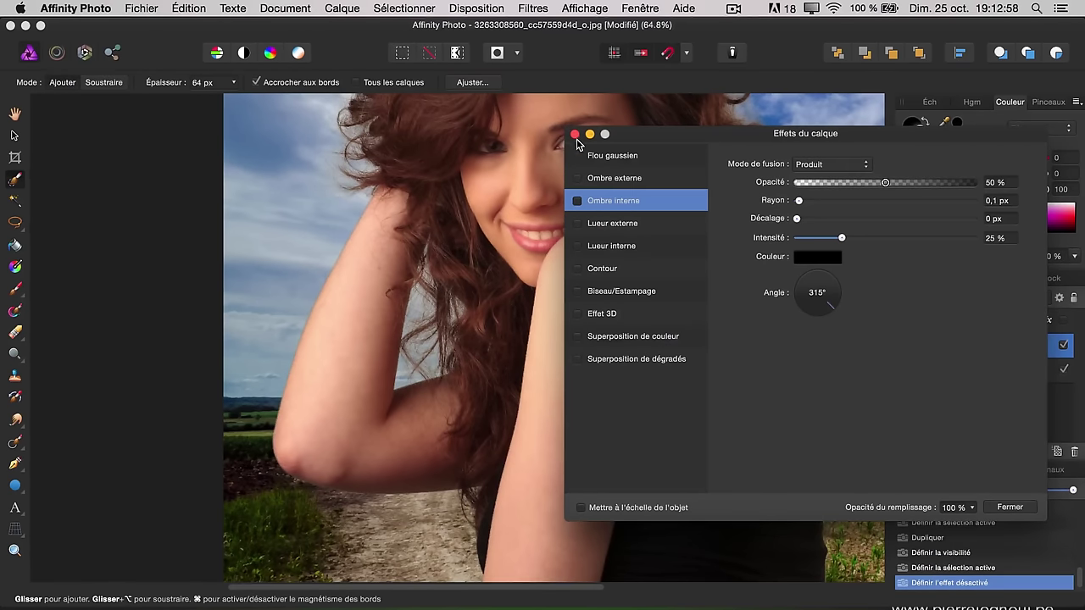
left_click(575, 135)
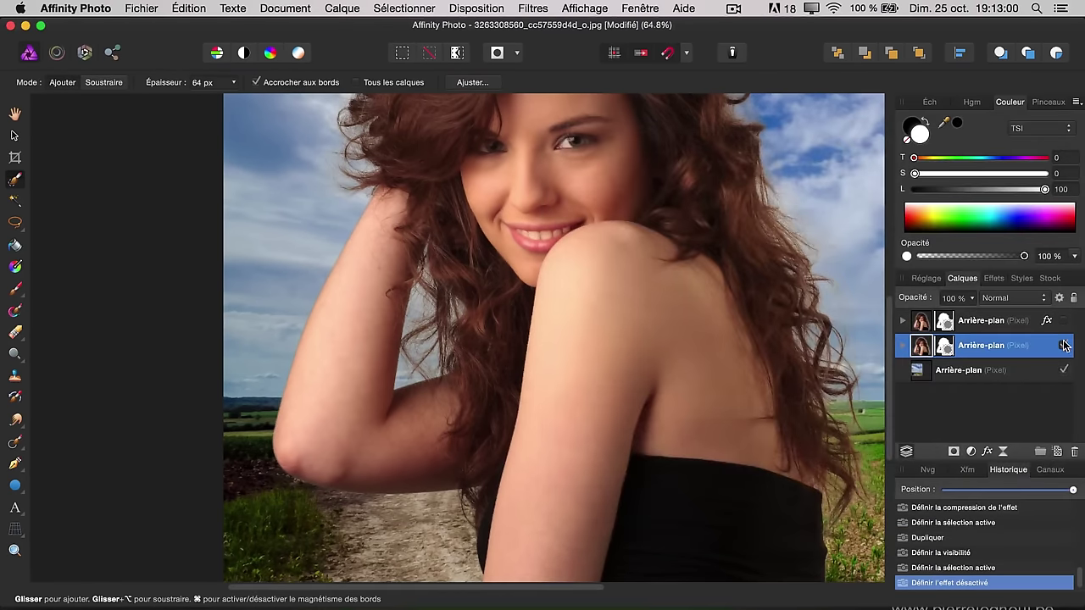
Hide the lower copy, show and select the shadowed top copy, and open its Layer Effects.
left_click(1064, 345)
left_click(1063, 320)
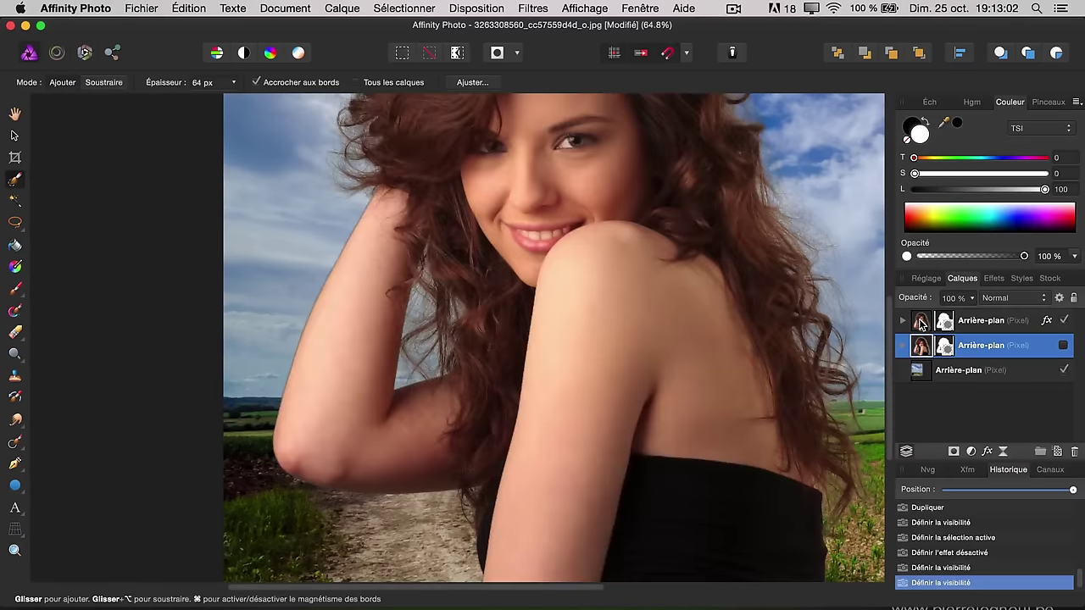
left_click(921, 323)
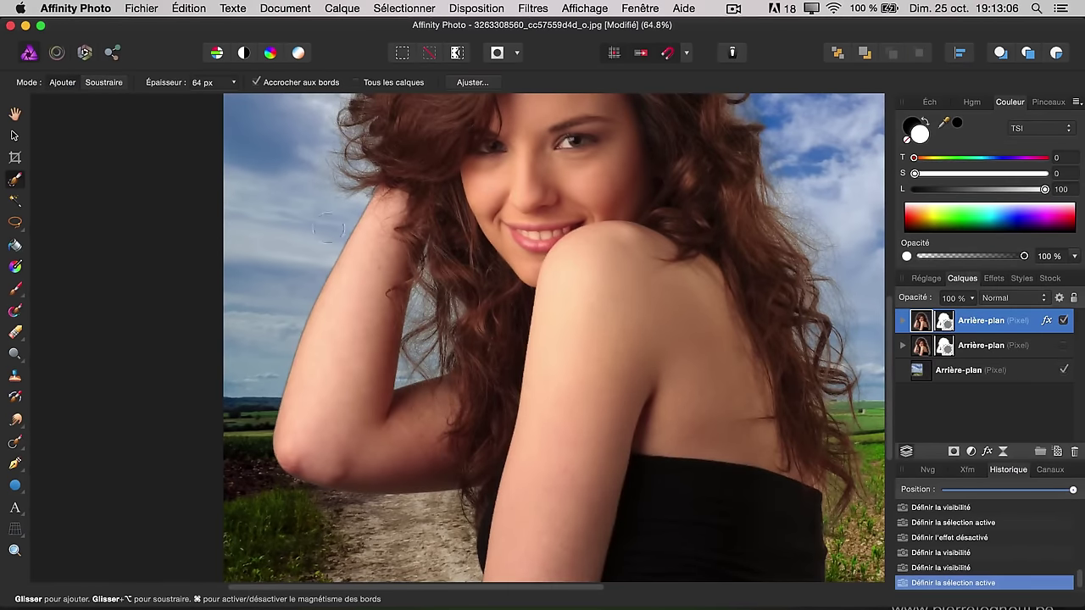
left_click(1045, 322)
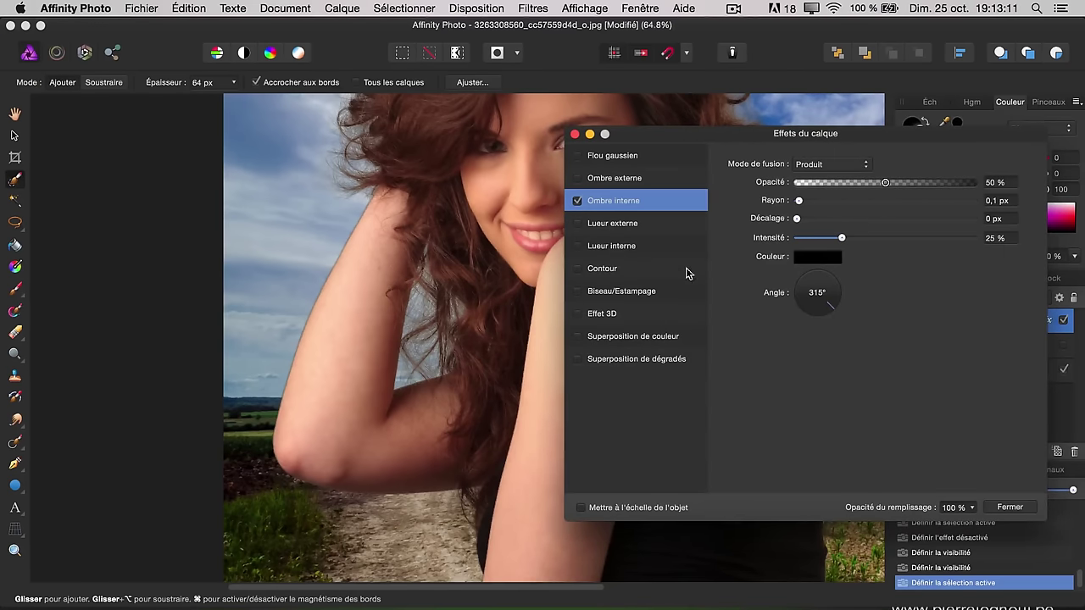
Drop the top woman copy's fill opacity to 0% and make the lower woman layer visible again.
left_click(973, 506)
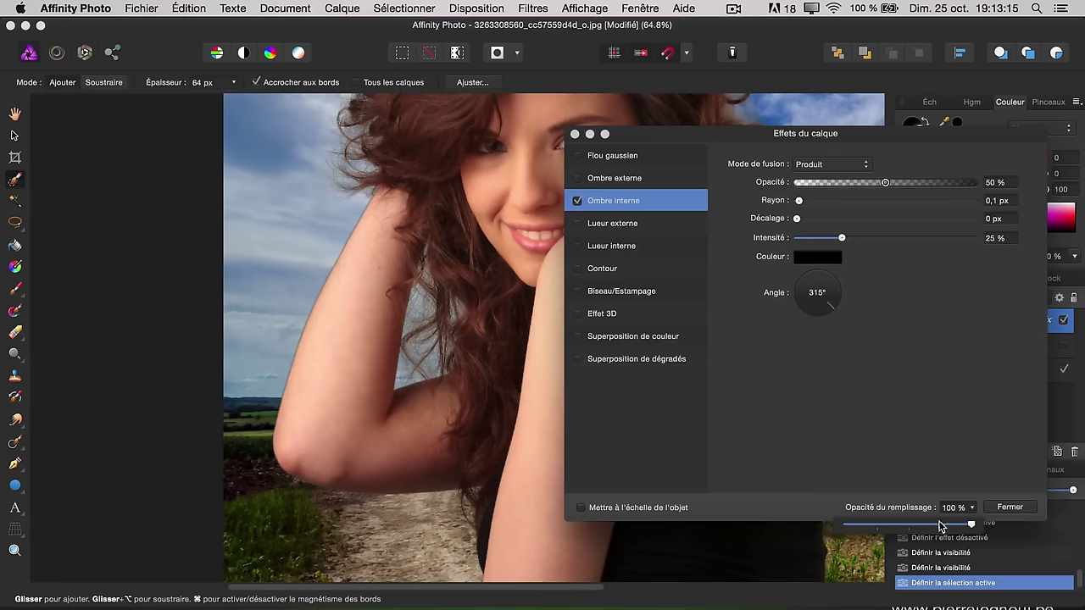
left_click_drag(943, 524, 788, 529)
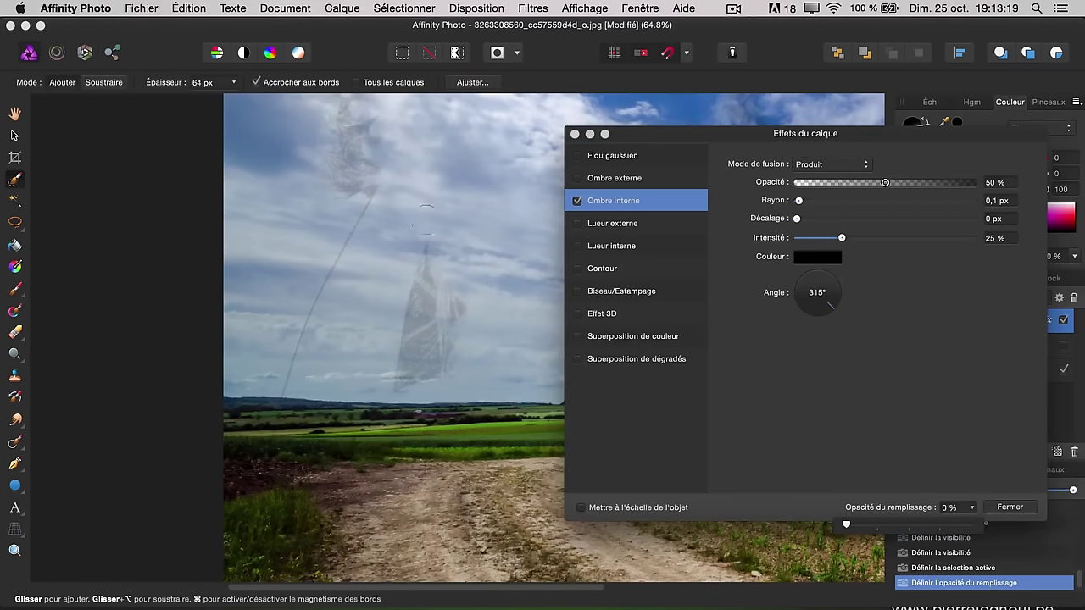
left_click(1013, 508)
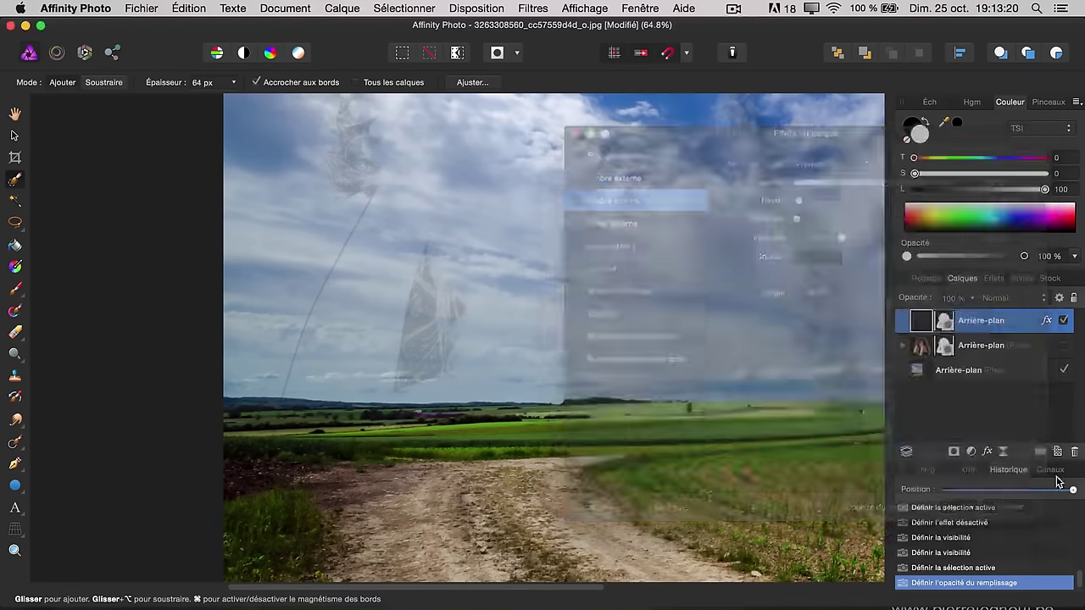
left_click(1063, 346)
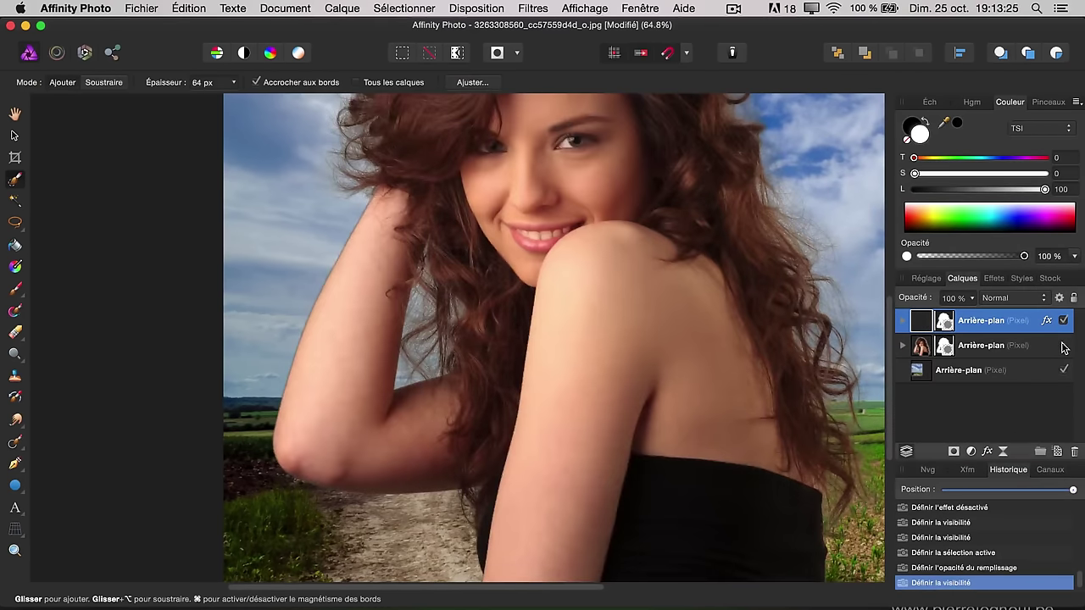
scroll(668, 317, "down", 3)
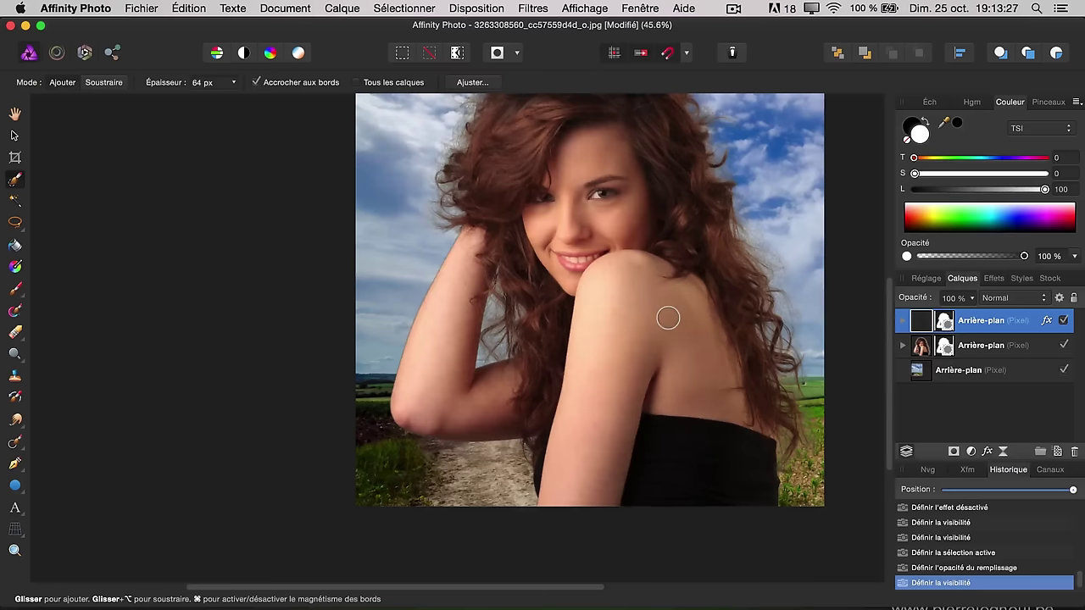
left_click_drag(653, 310, 592, 370)
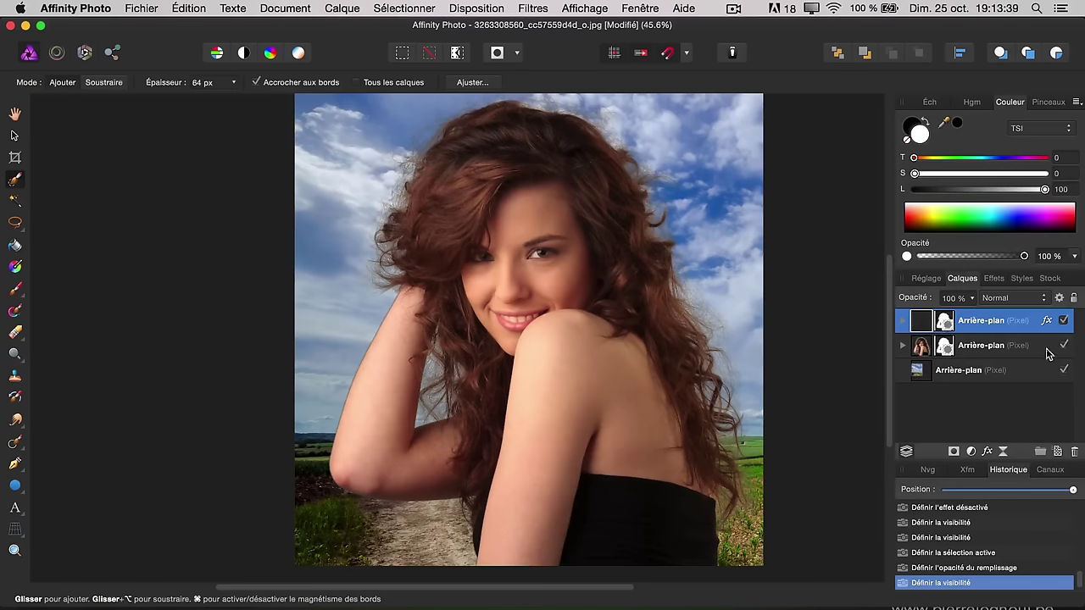
Add a new empty pixel layer directly above the lower woman layer.
left_click(336, 8)
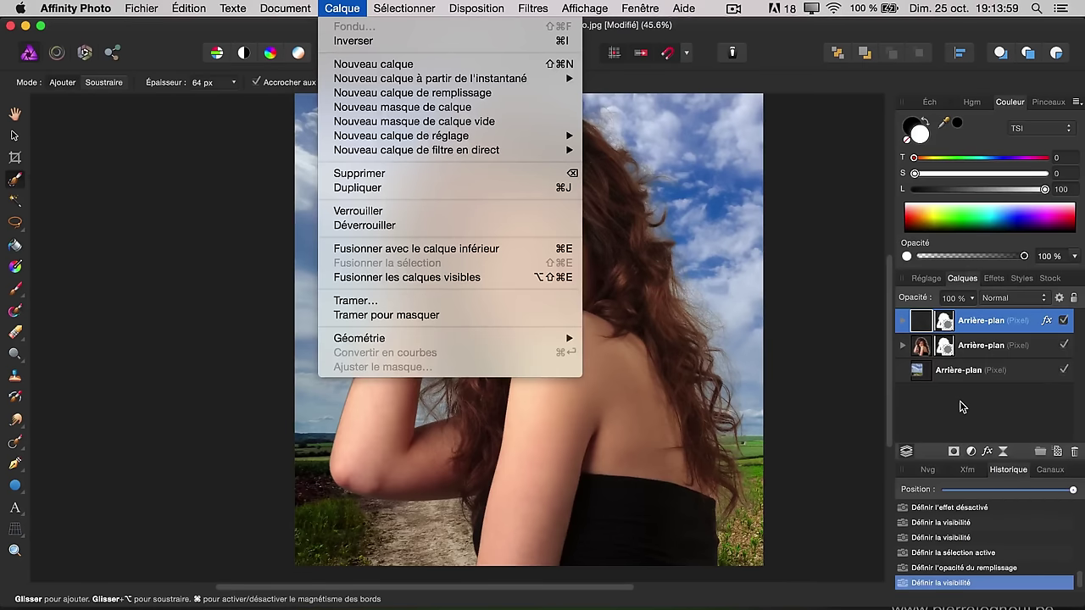
left_click(960, 406)
left_click(921, 348)
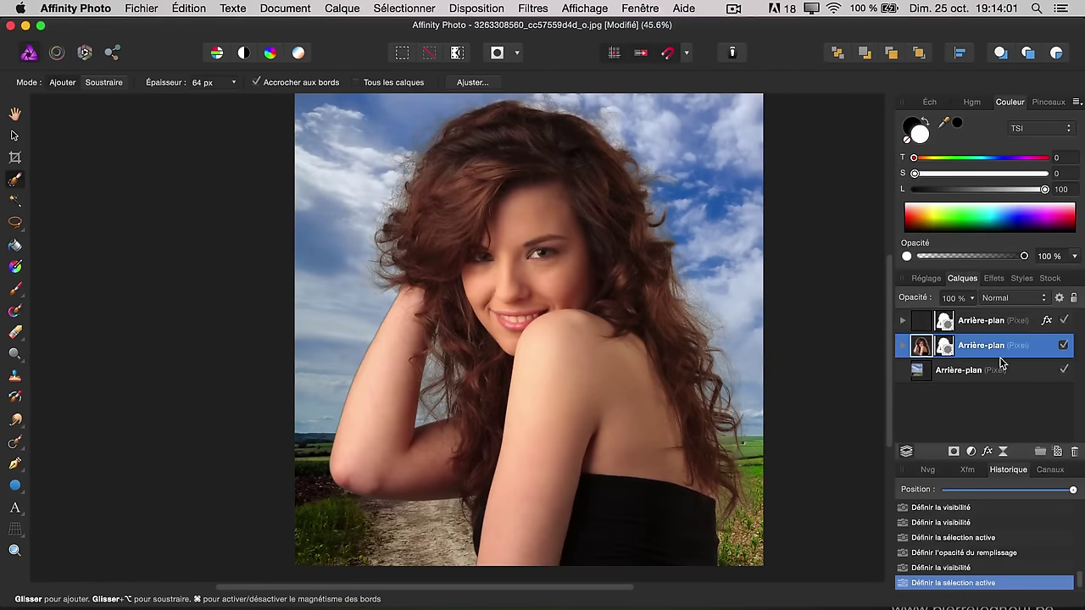
left_click(1058, 452)
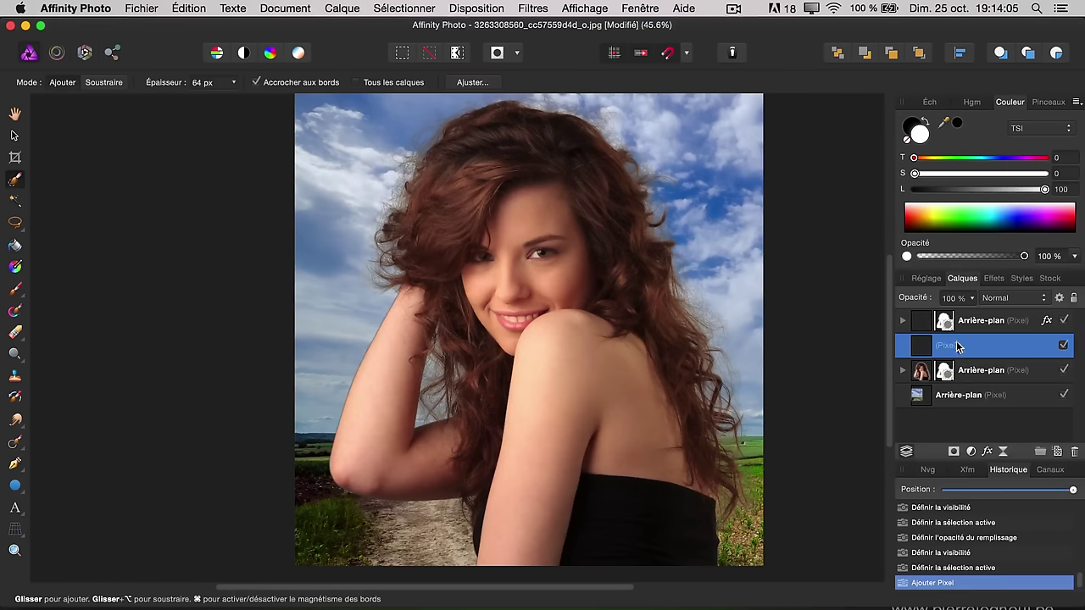
left_click(923, 340)
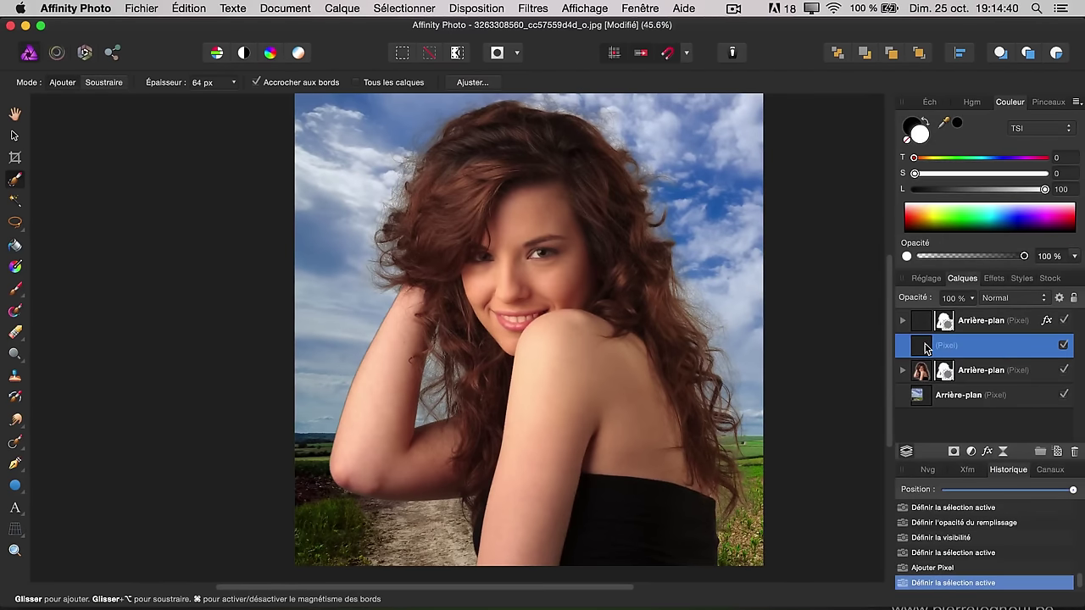
Merge the inner-shadow woman layer down into the new pixel layer, toggling visibility to compare.
left_click(924, 322)
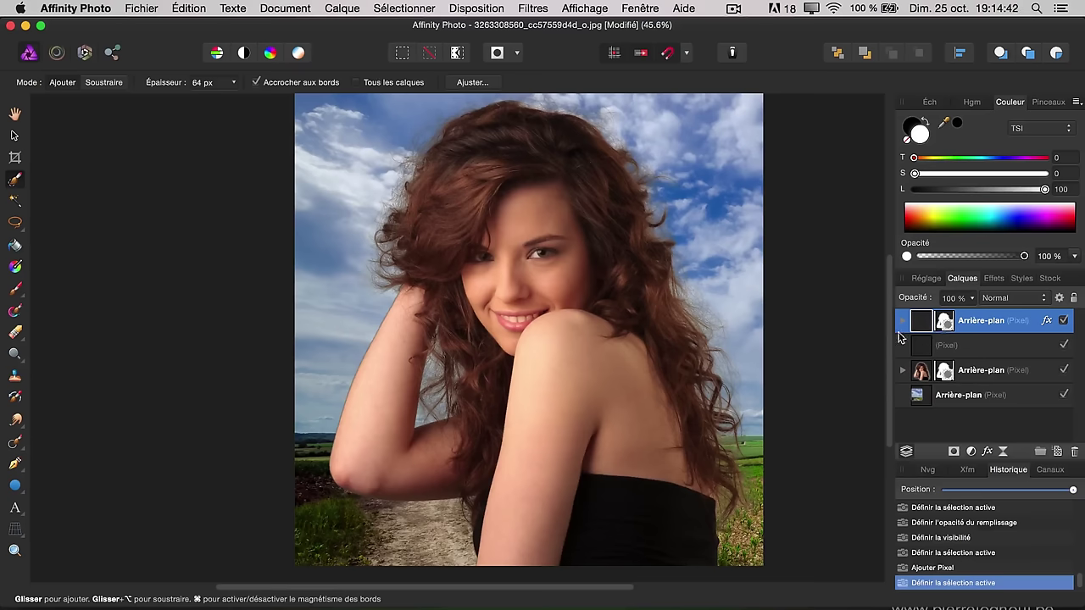
left_click(342, 9)
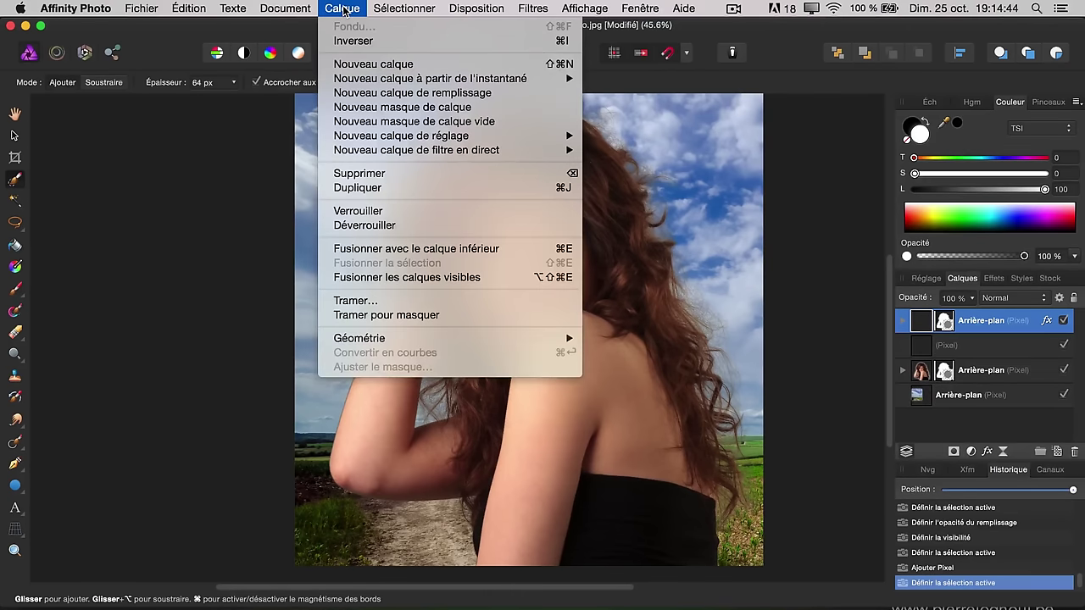
left_click(402, 248)
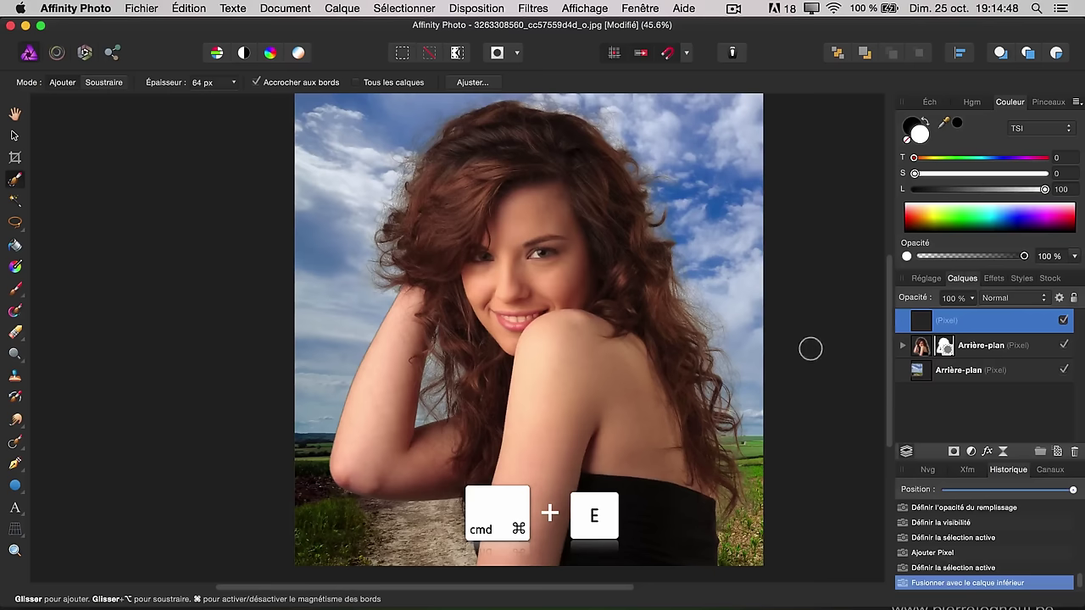
left_click(1064, 345)
left_click(1063, 321)
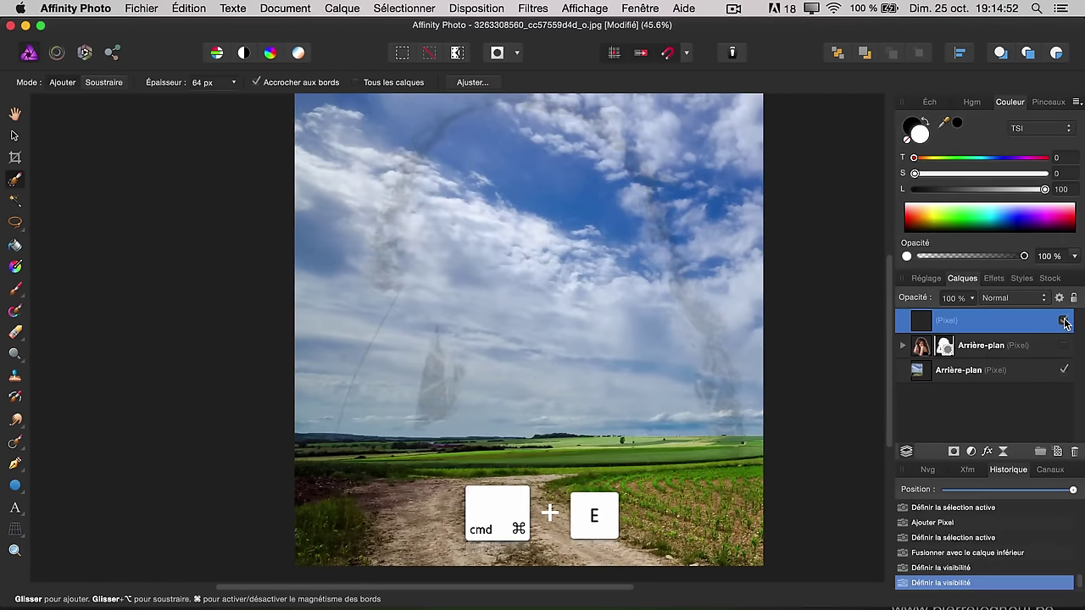
left_click(1063, 344)
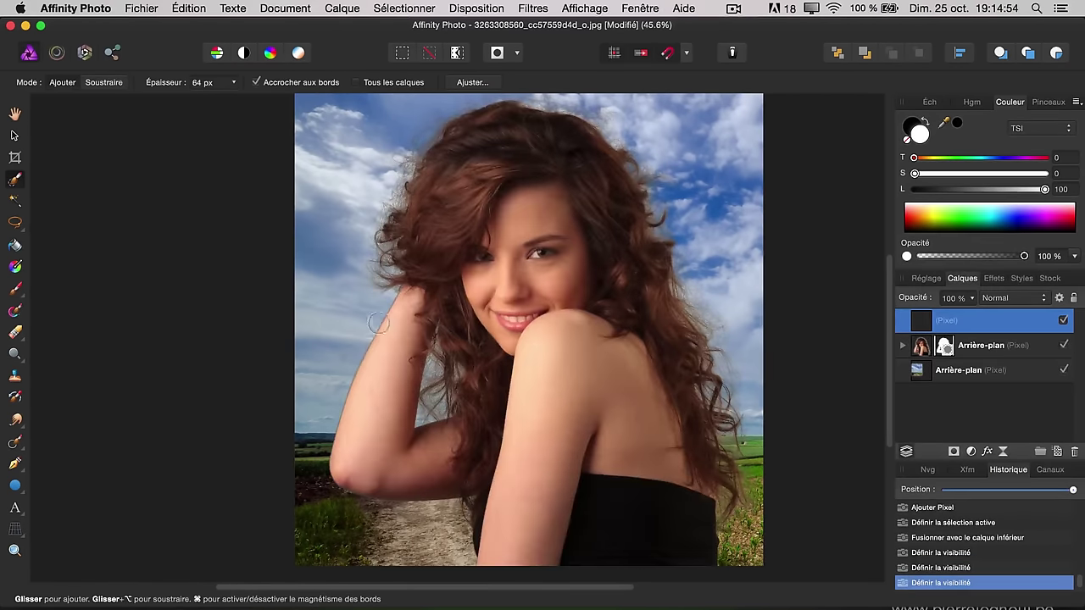
scroll(412, 322, "up", 3)
Clear a stray selection on the raised arm and switch to the Paint Brush.
left_click_drag(430, 381, 489, 311)
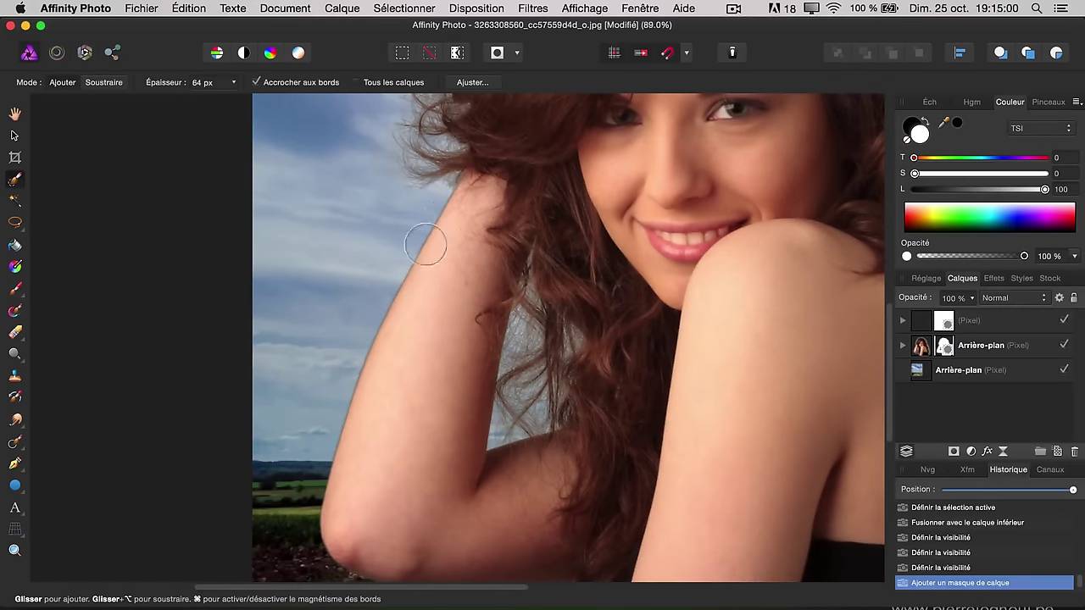
left_click_drag(444, 220, 435, 212)
key("super+d")
key("b")
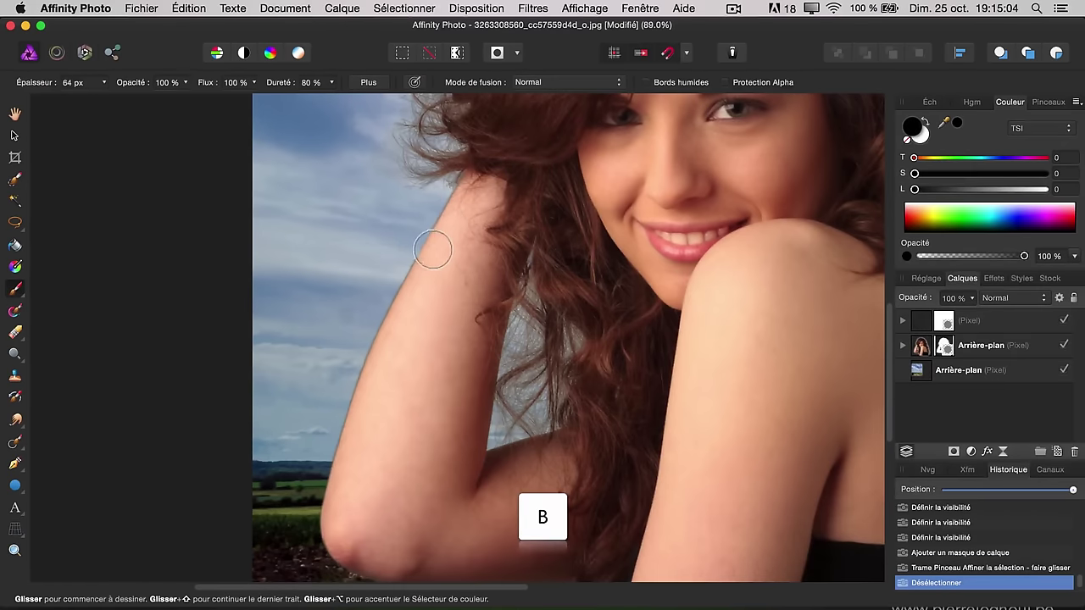
Paint black on the edge layer's mask to hide the dark edge along the arms.
left_click_drag(488, 250, 437, 194)
left_click_drag(364, 355, 363, 557)
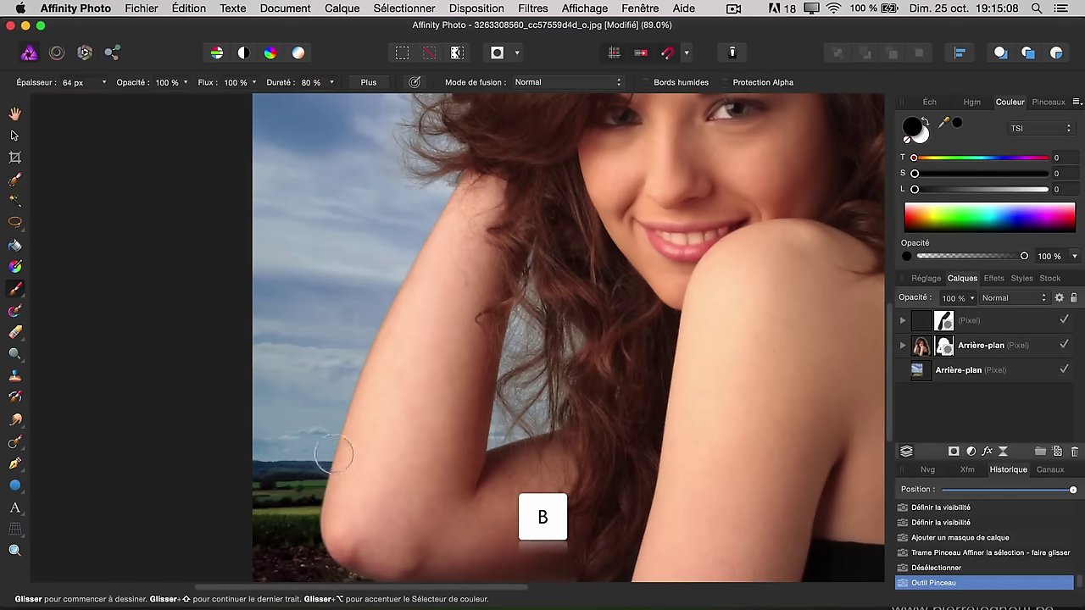
scroll(465, 484, "down", 5)
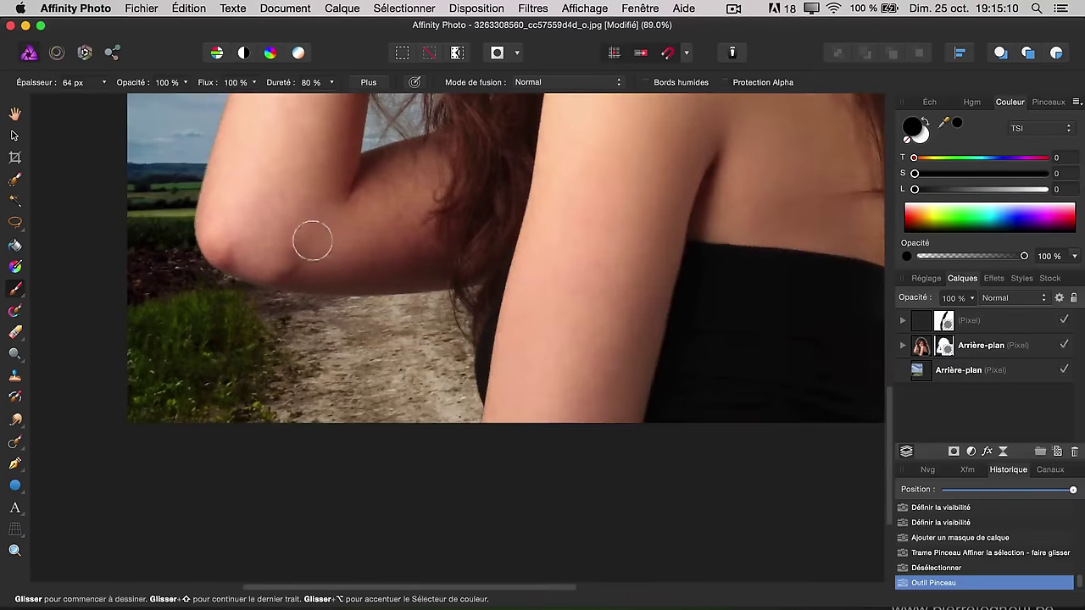
left_click_drag(310, 237, 227, 257)
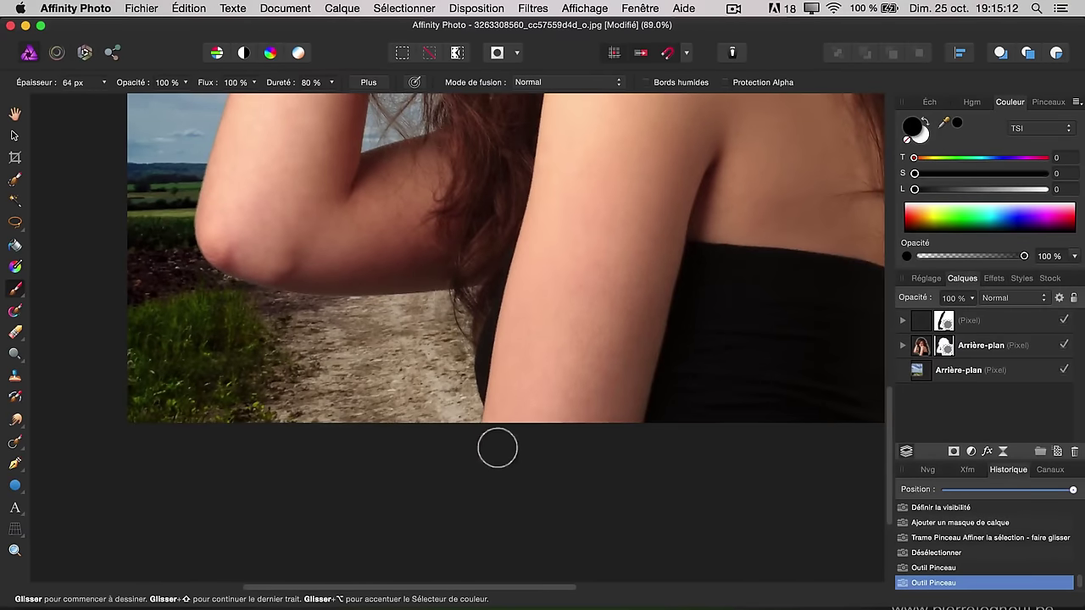
left_click_drag(482, 385, 482, 441)
scroll(551, 322, "down", 5)
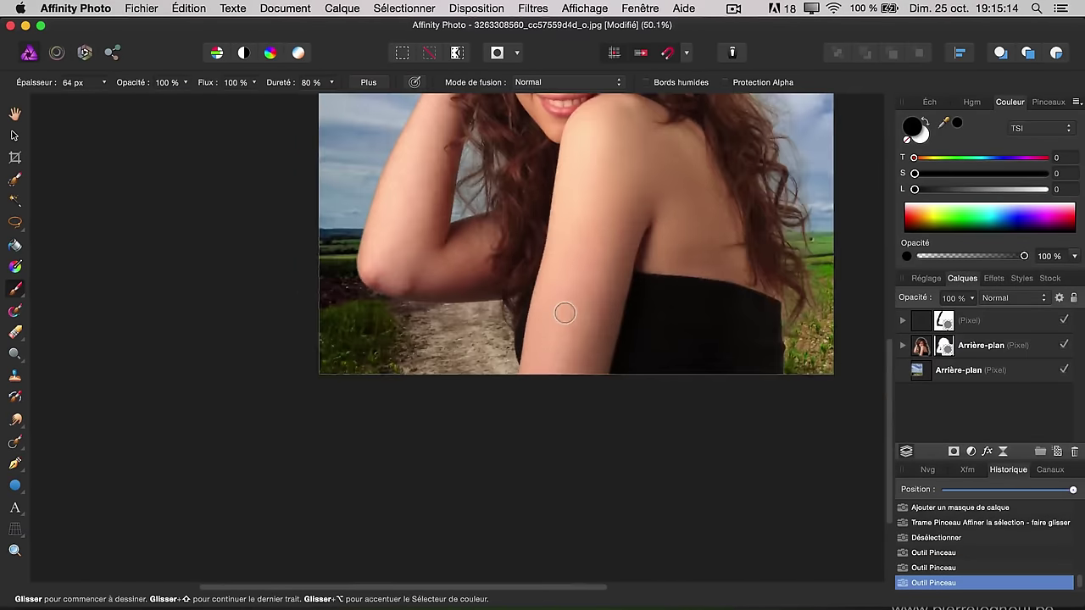
mouse_move(622, 373)
left_mouse_down()
mouse_move(554, 373)
mouse_move(542, 403)
left_mouse_up()
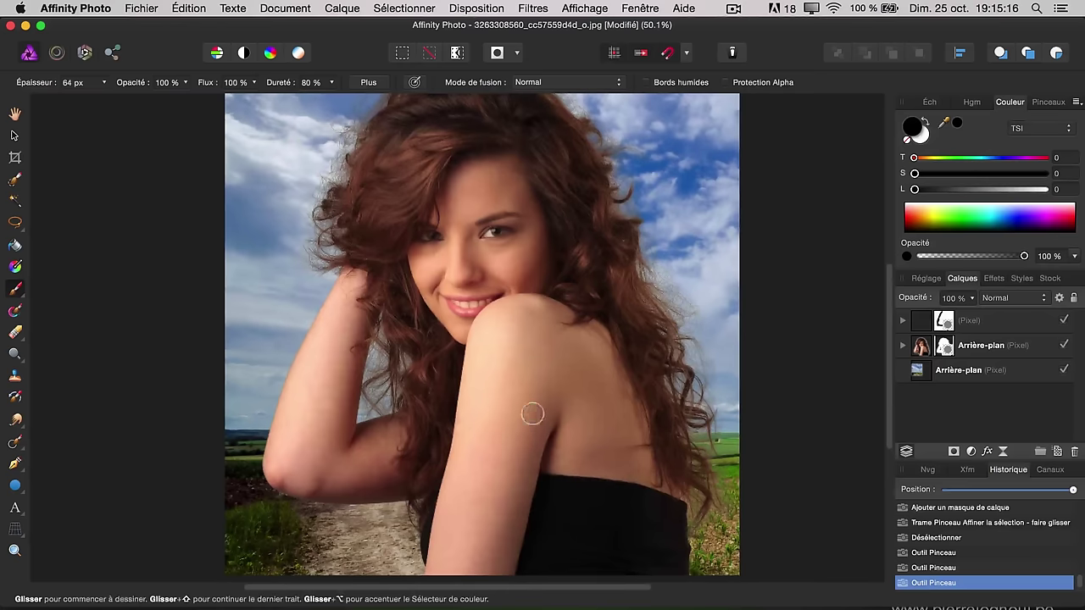
scroll(532, 383, "down", 1)
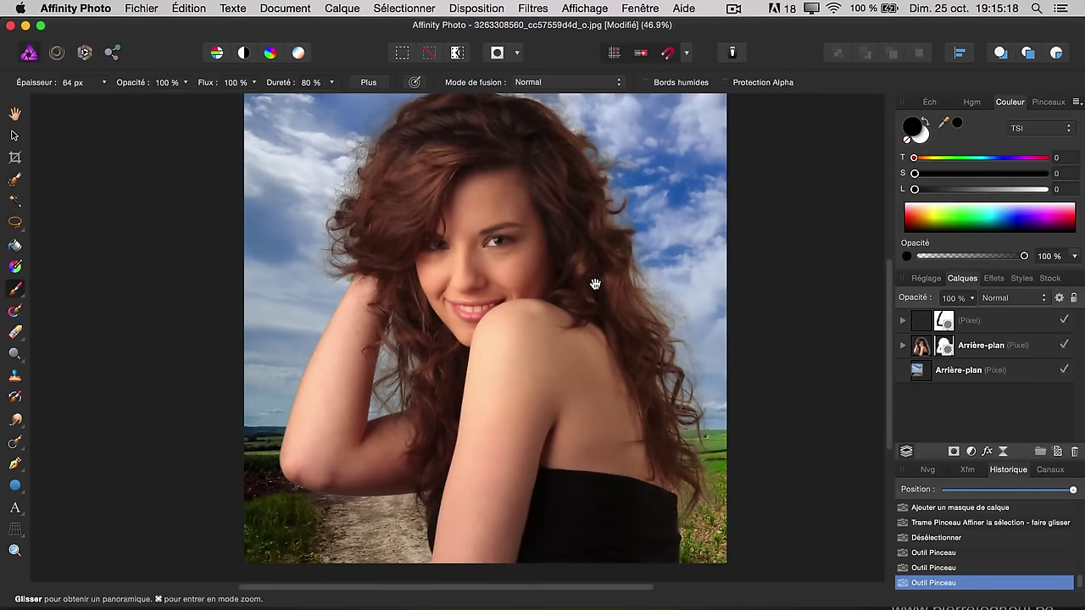
left_click_drag(593, 285, 614, 306)
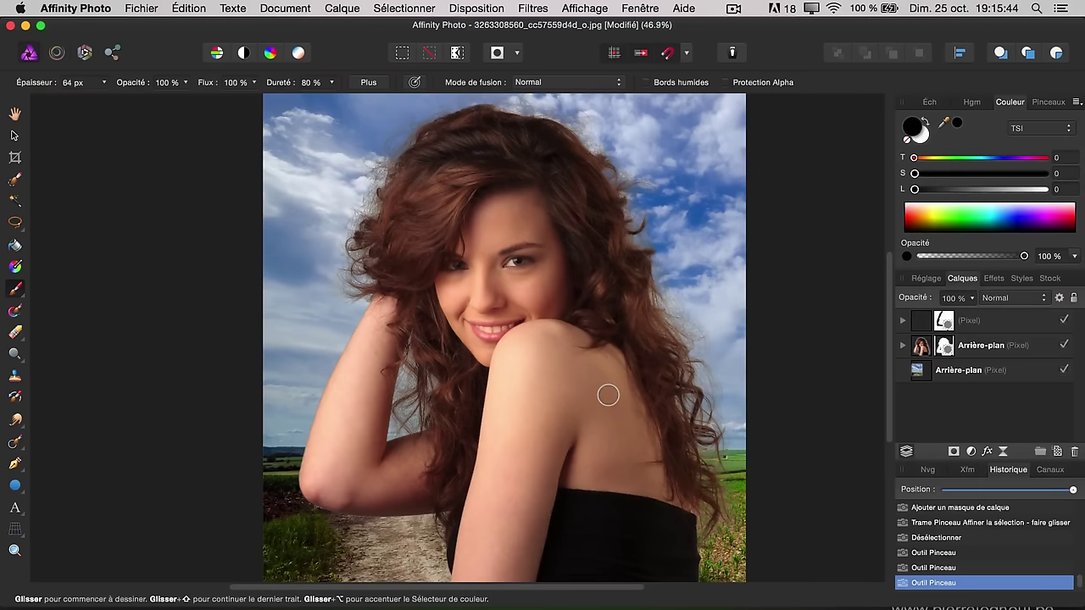
scroll(604, 364, "down", 2)
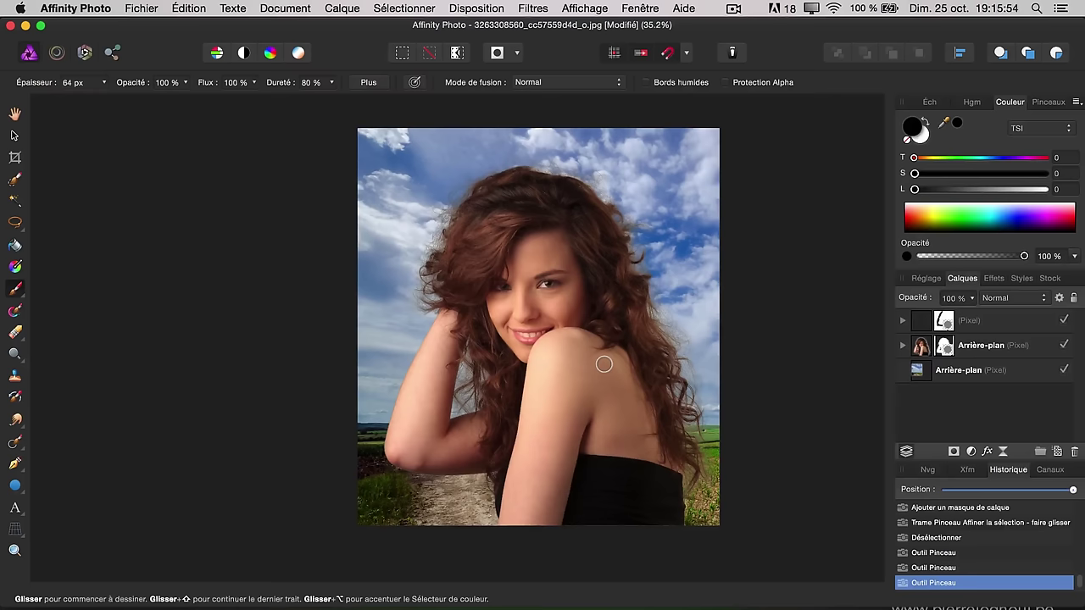